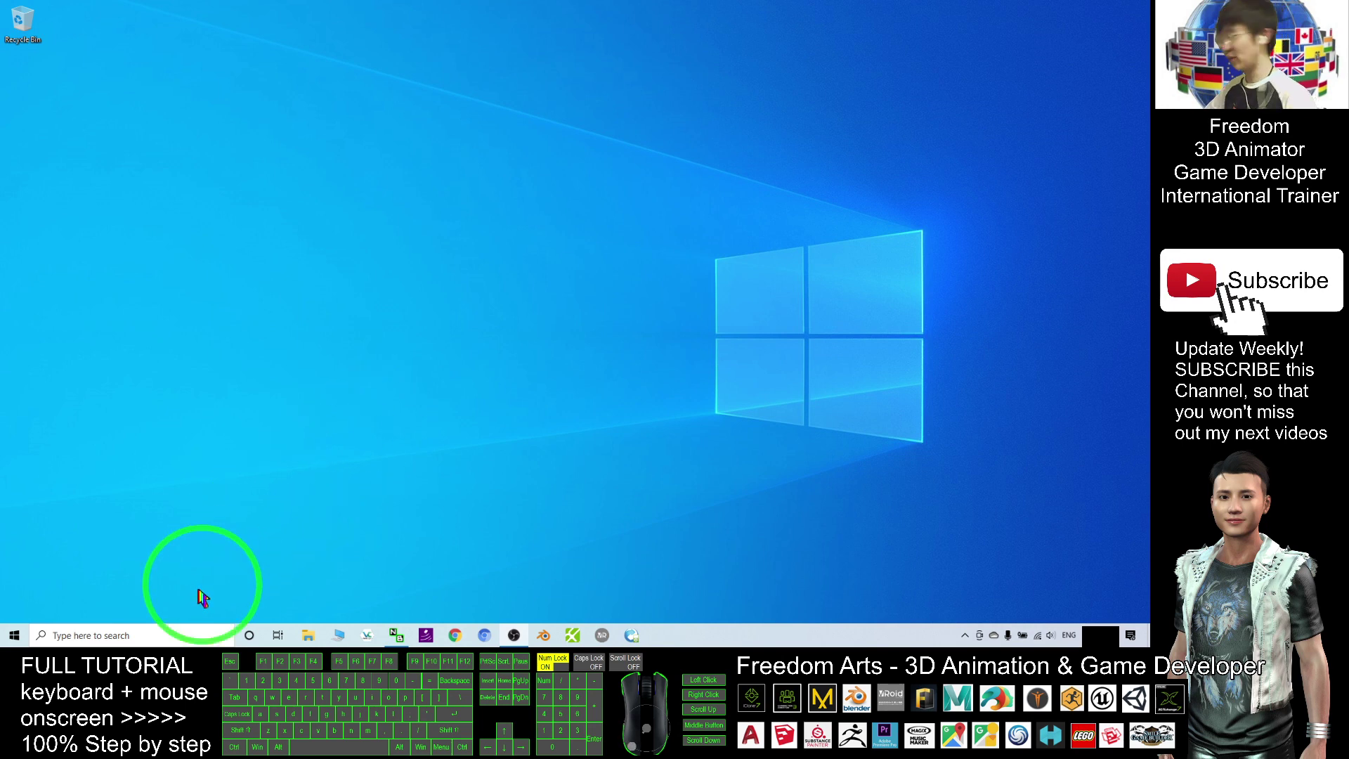
# Step: Open the Windows taskbar search panel to look for Paint 3D
pyautogui.click(155, 634)
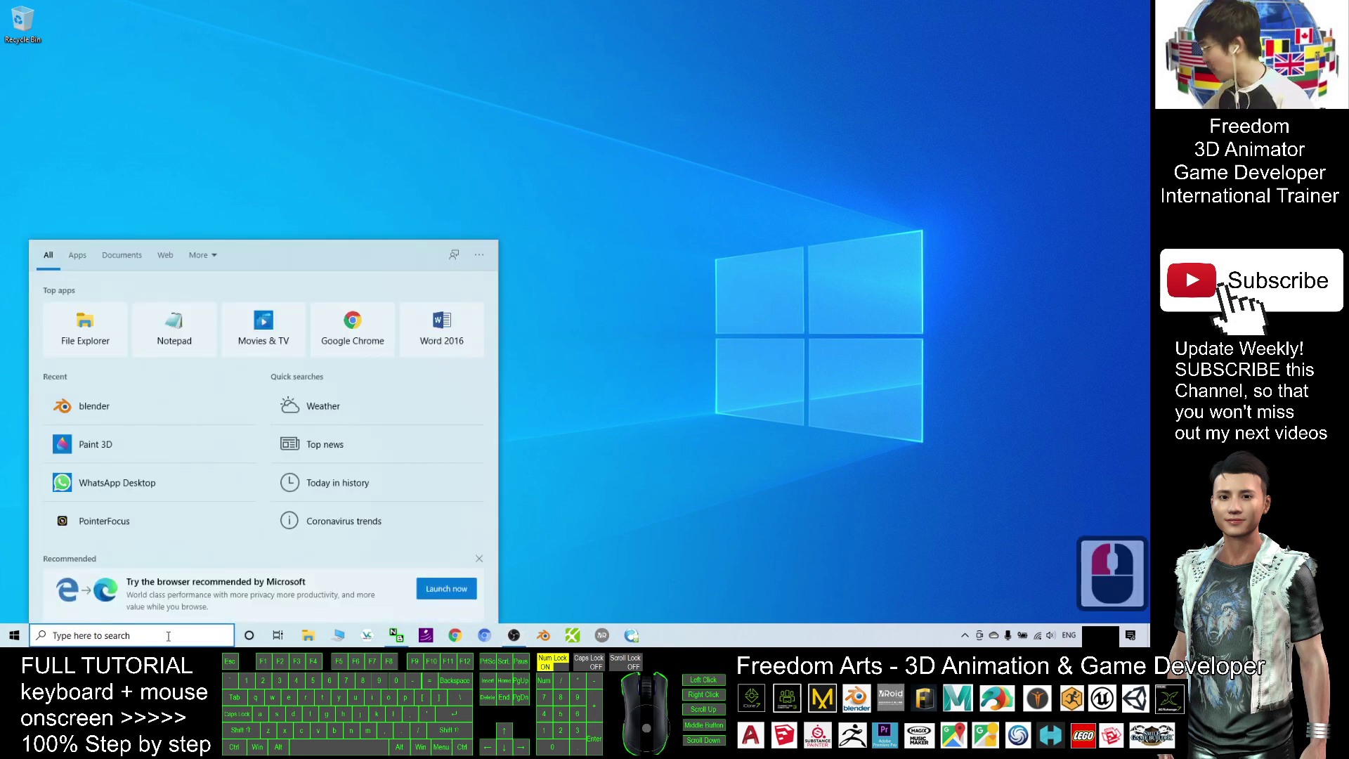
pyautogui.write('pai')
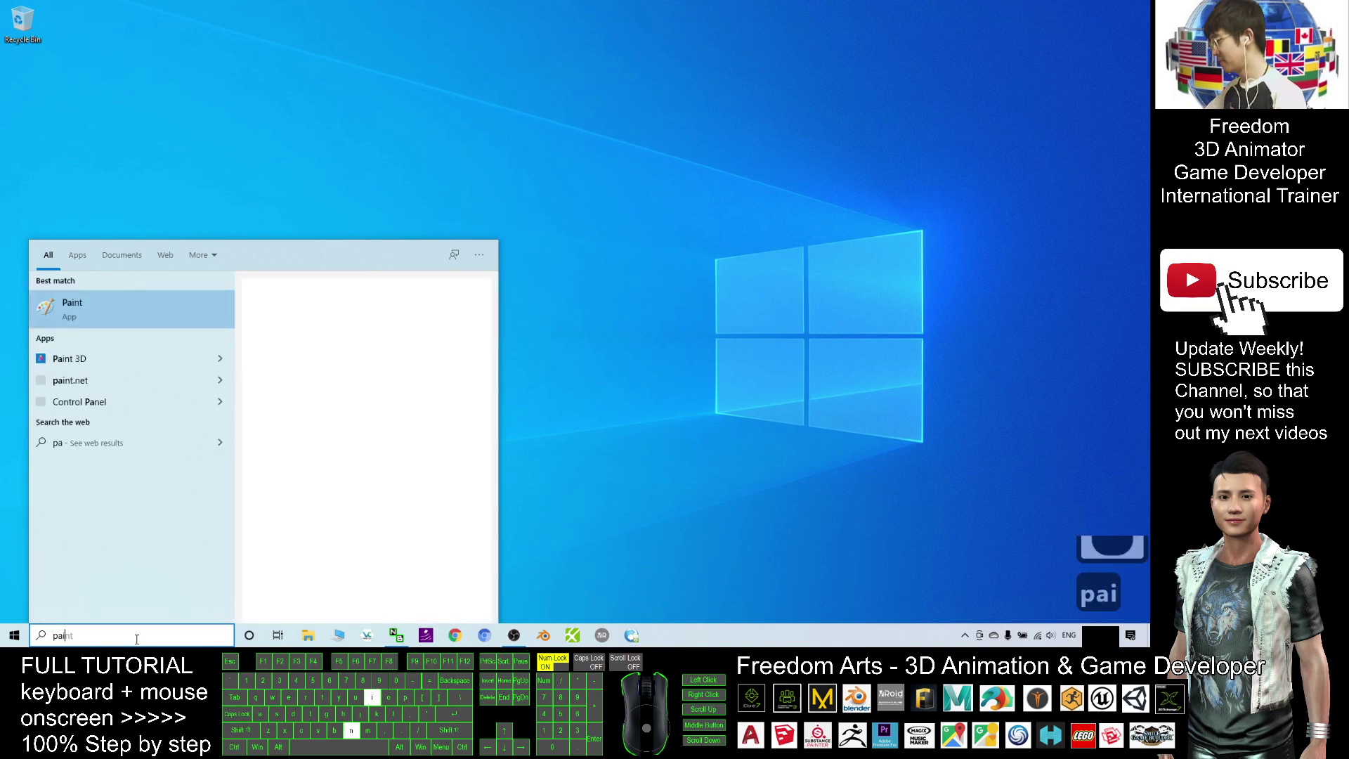
pyautogui.write('nt')
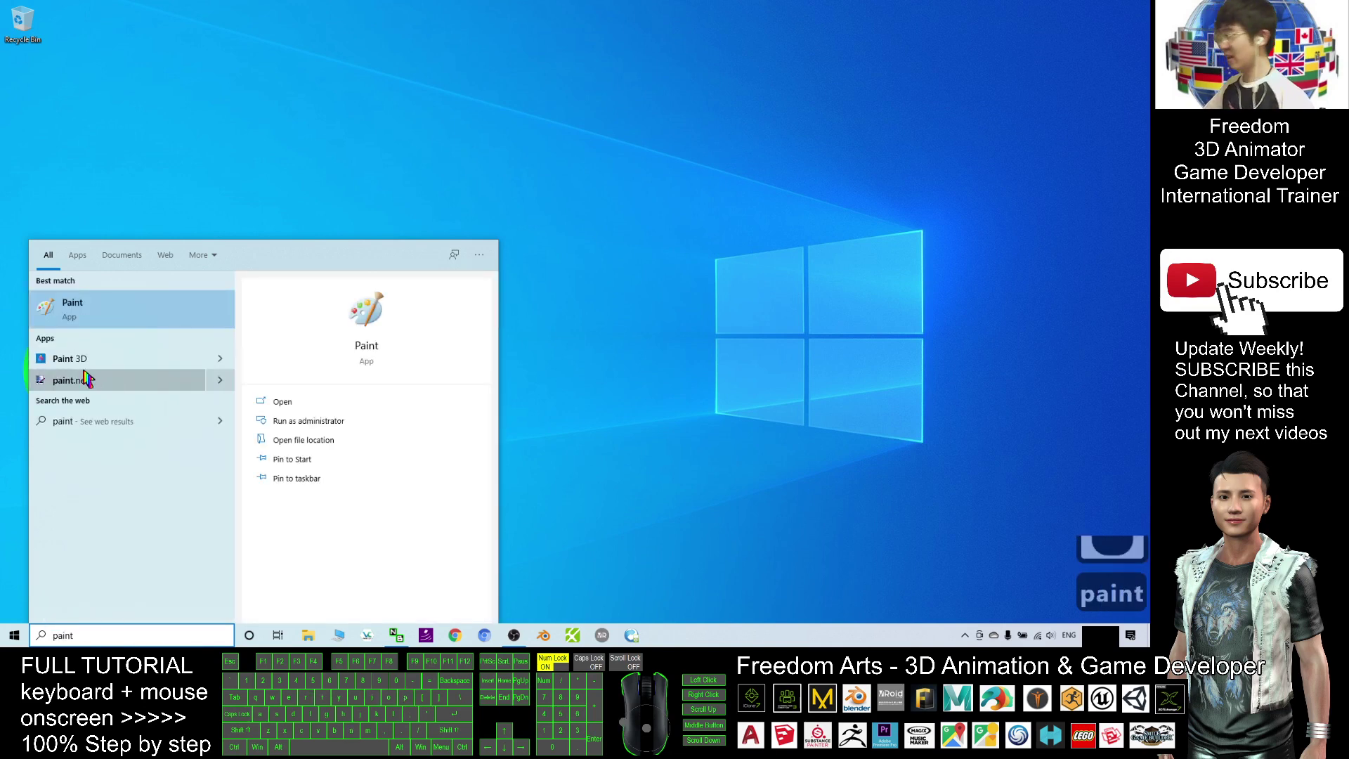
# Step: Launch Paint 3D, start a blank project full-screen, and tilt the canvas in 3D view
pyautogui.click(79, 363)
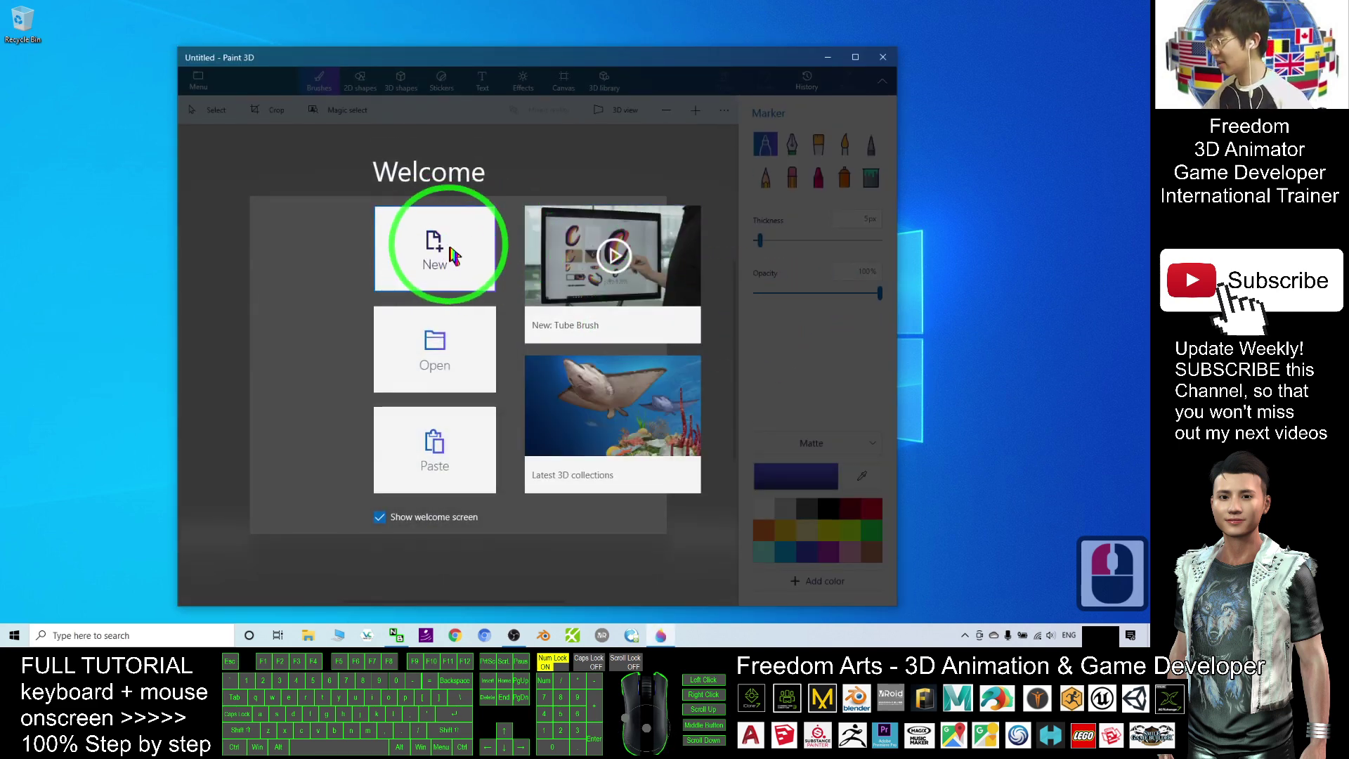
pyautogui.click(443, 257)
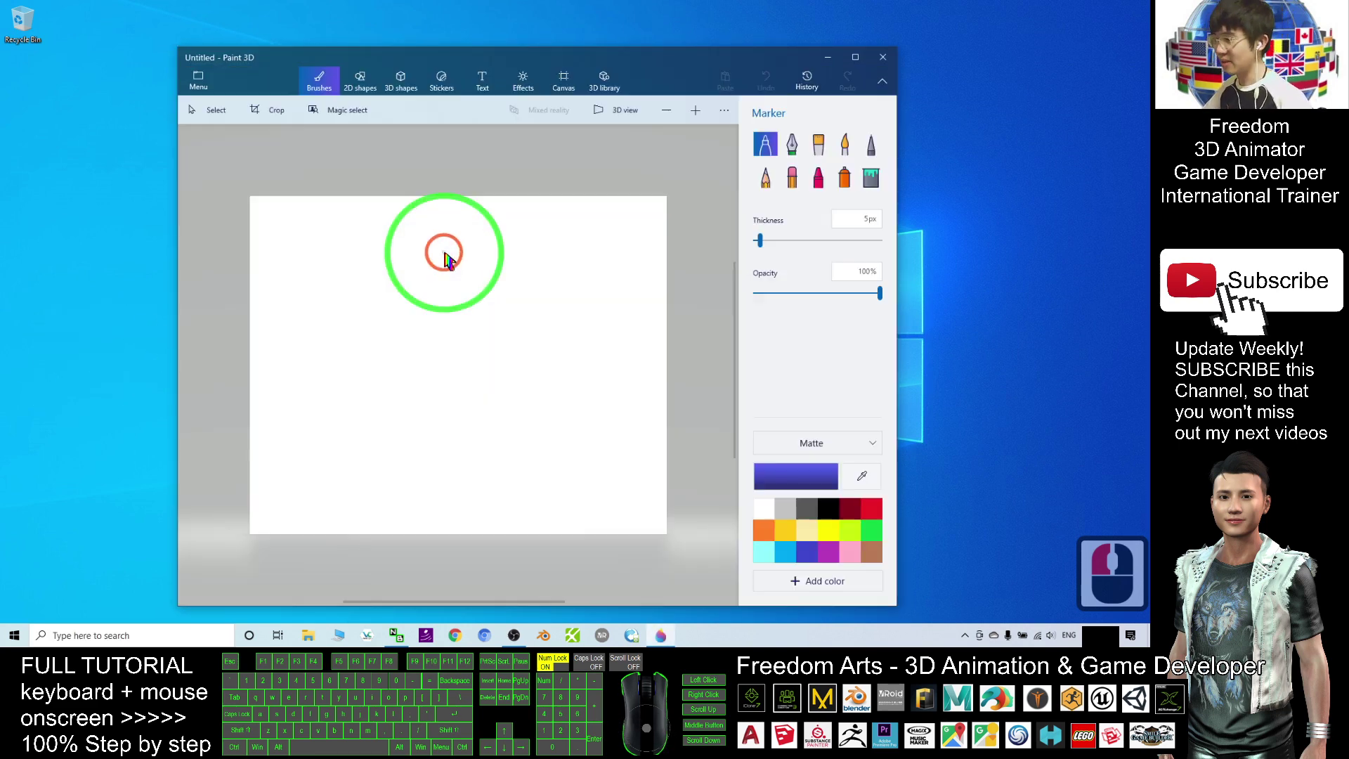
pyautogui.click(856, 56)
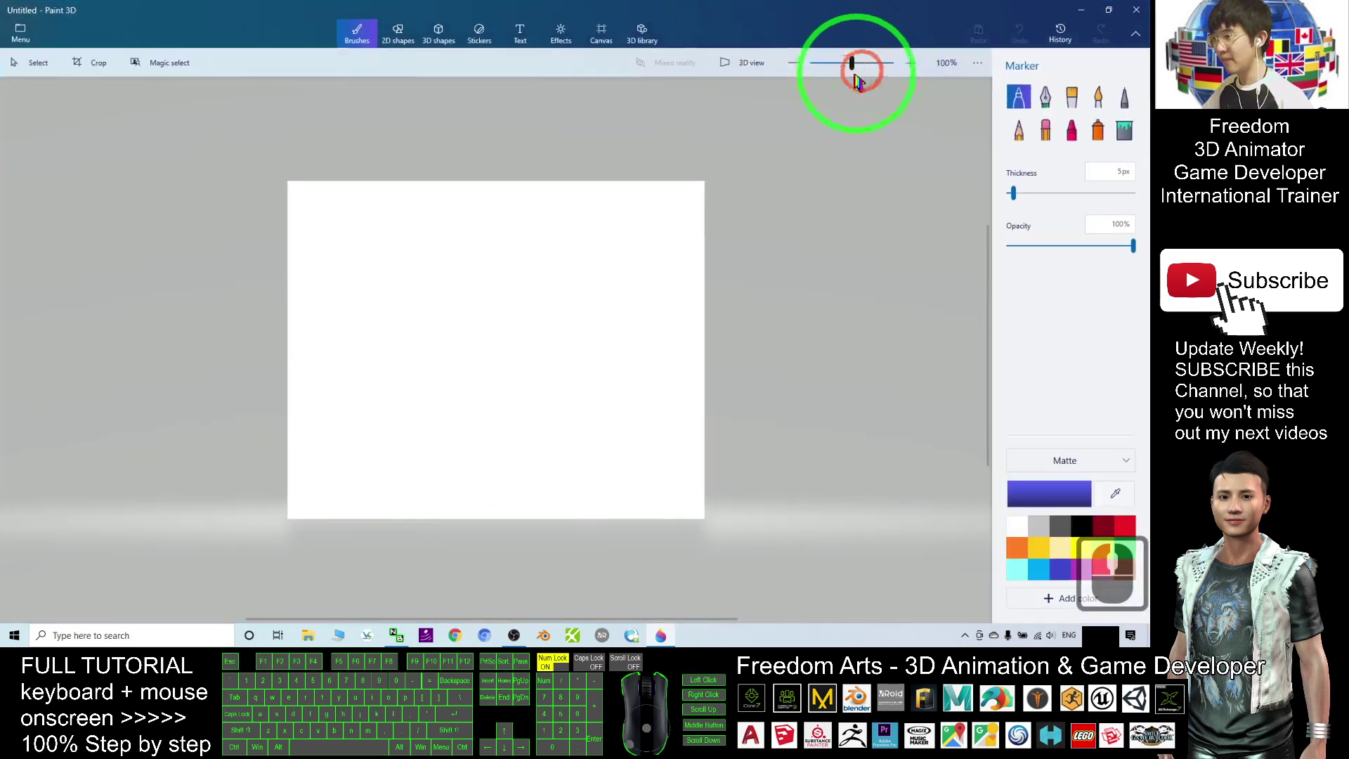
pyautogui.click(740, 67)
pyautogui.moveTo(728, 253)
pyautogui.mouseDown(button='right')
pyautogui.moveTo(769, 282)
pyautogui.moveTo(768, 316)
pyautogui.moveTo(755, 272)
pyautogui.mouseUp(button='right')
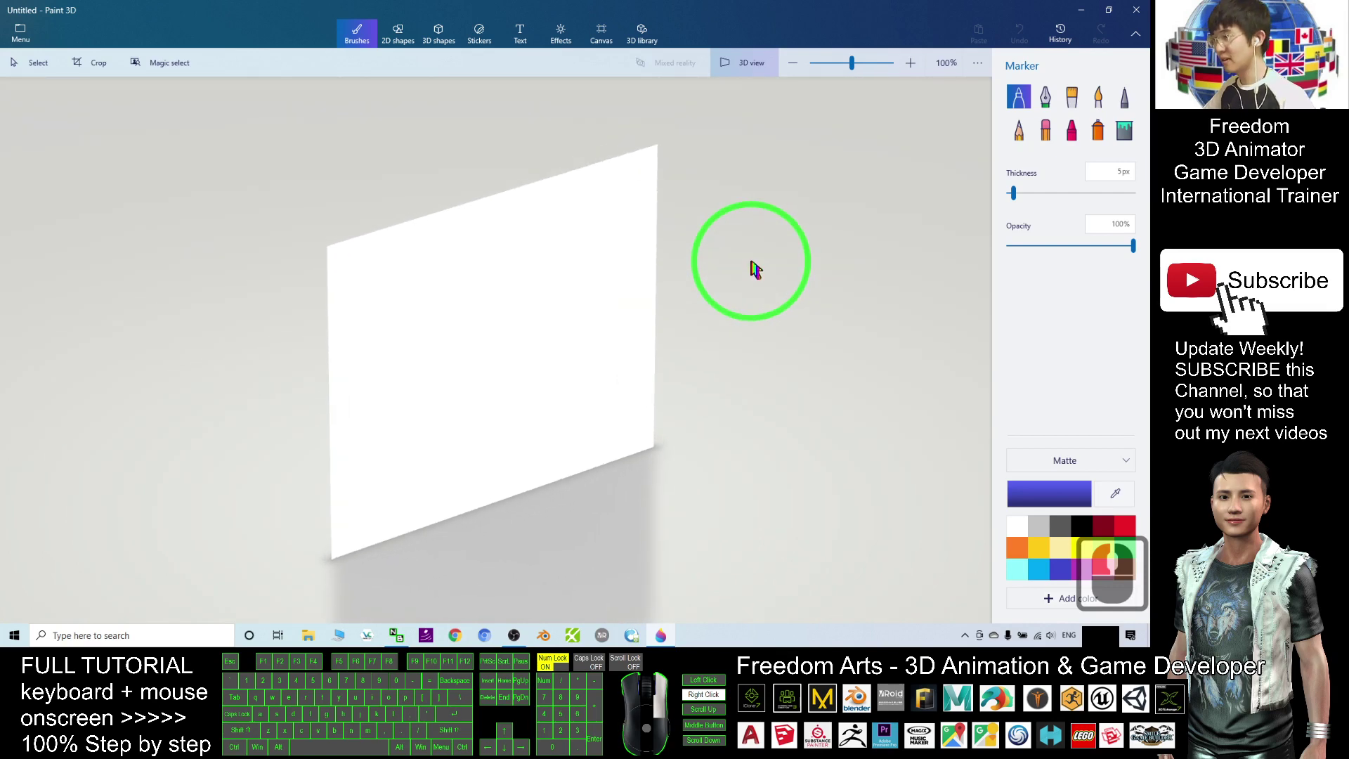
# Step: Open the 3D library and search it for house models
pyautogui.click(644, 39)
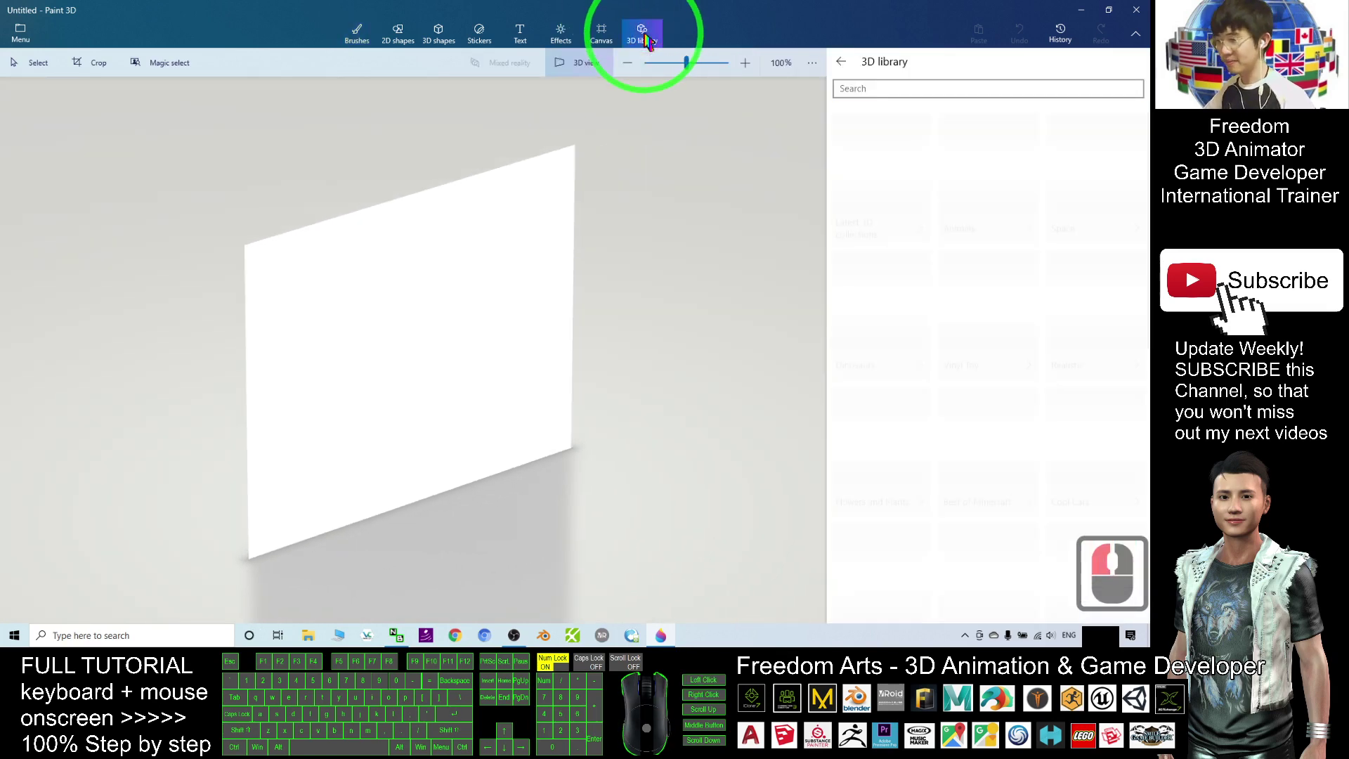
pyautogui.click(886, 90)
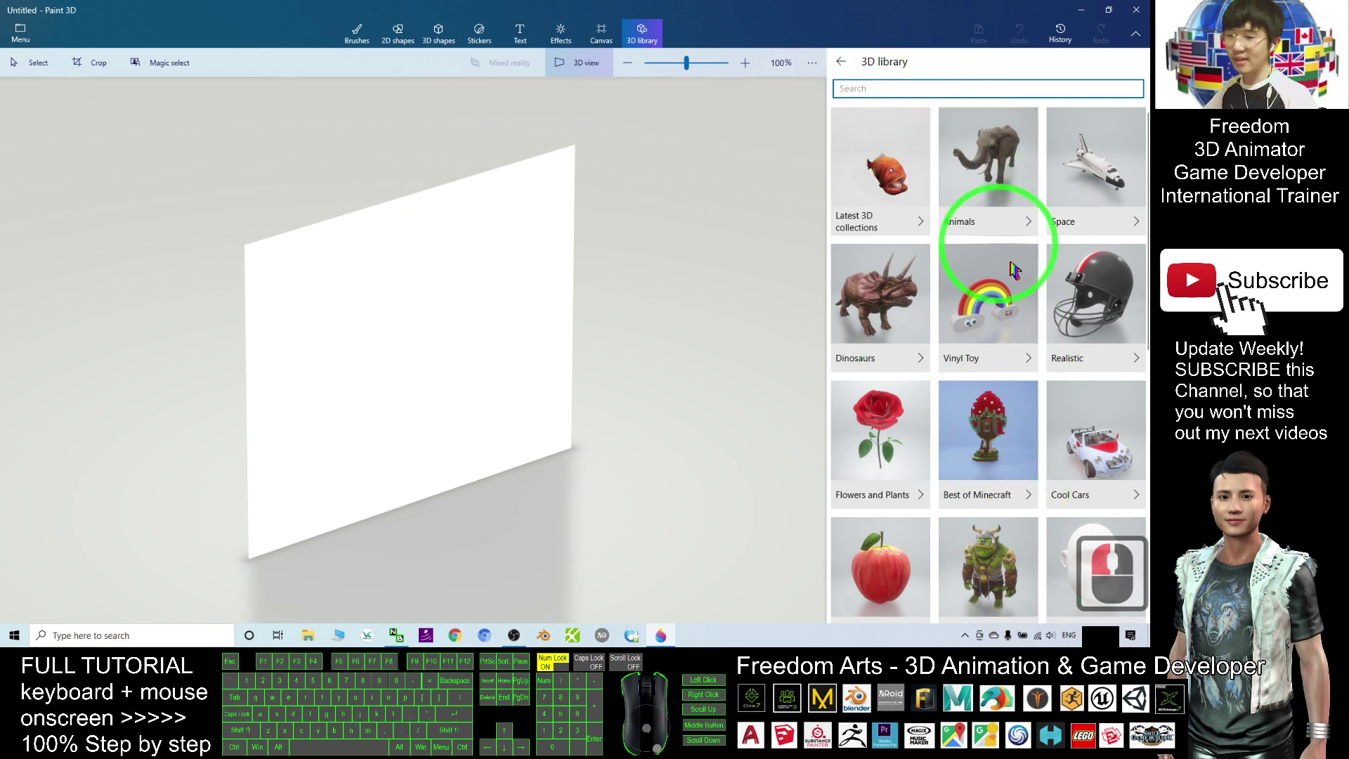
pyautogui.click(898, 87)
pyautogui.write('use')
pyautogui.press('Return')
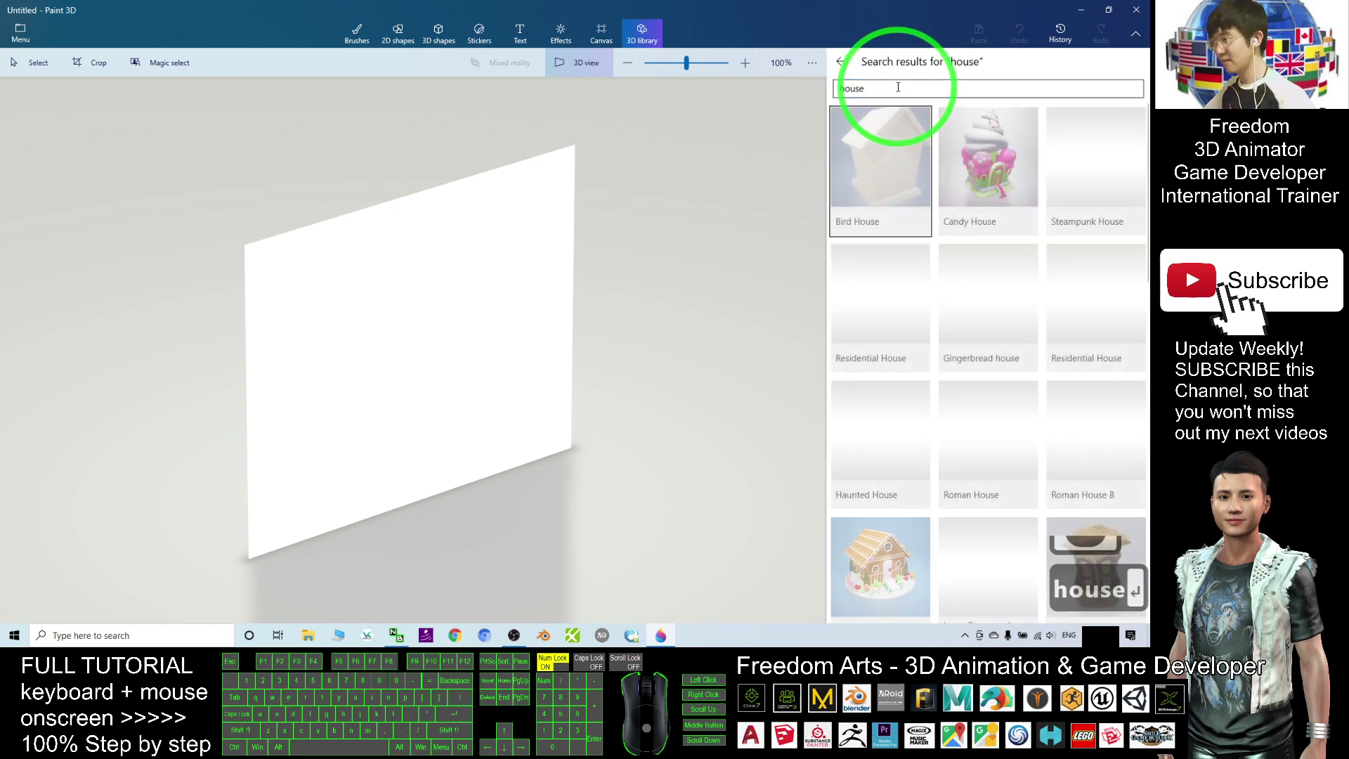
pyautogui.scroll(-2, 1021, 440)
pyautogui.scroll(-5, 1021, 441)
pyautogui.scroll(-5, 1034, 496)
pyautogui.scroll(-3, 970, 432)
pyautogui.scroll(8, 980, 453)
pyautogui.scroll(3, 985, 442)
# Step: Search the library for car, plant and tree models, then for car again
pyautogui.doubleClick(904, 88)
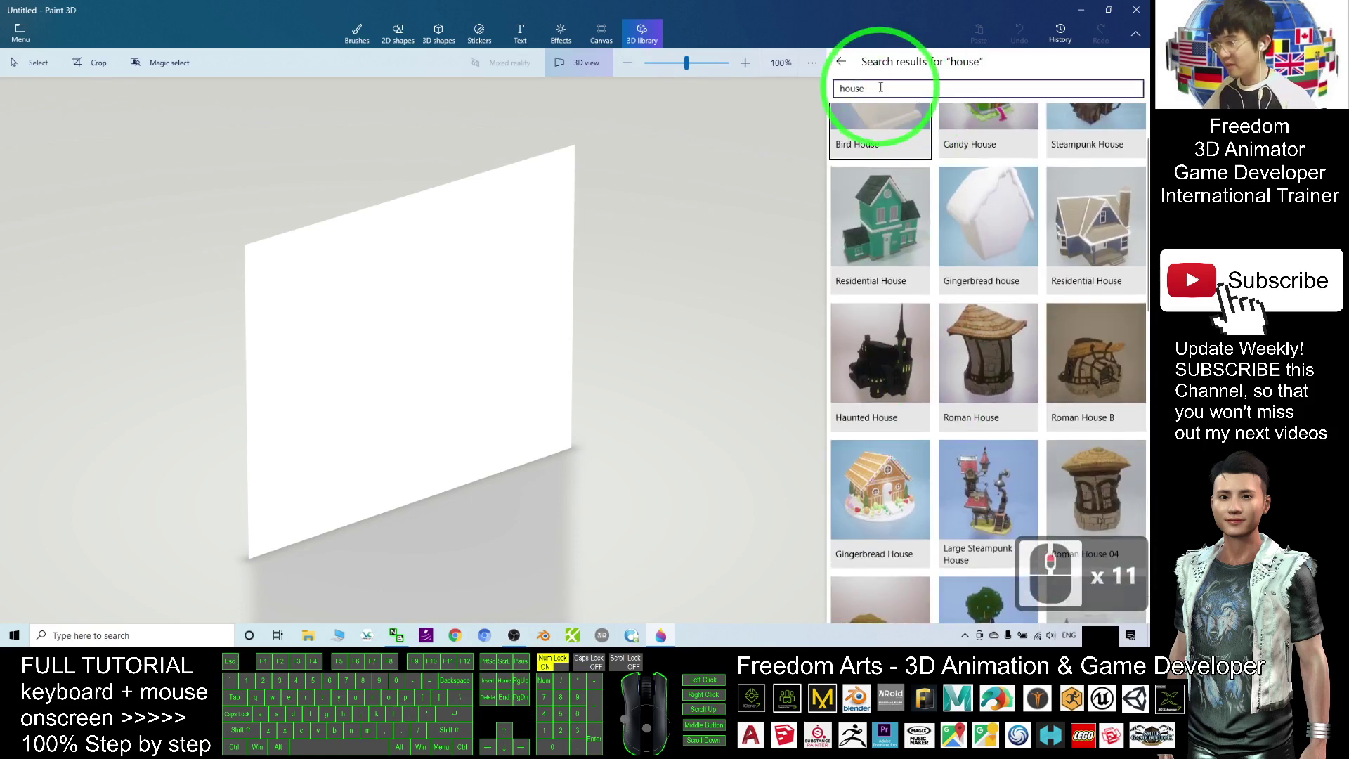
pyautogui.write('car')
pyautogui.press('Return')
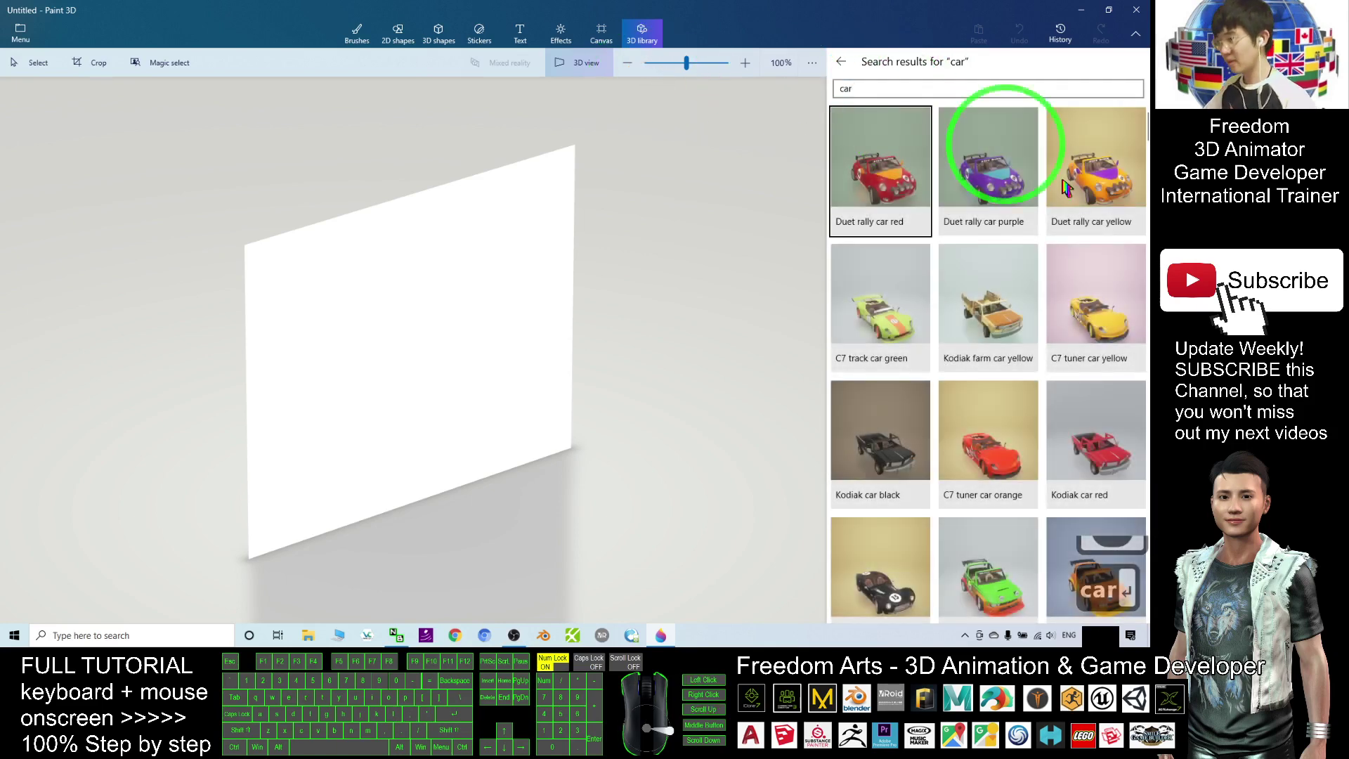
pyautogui.scroll(-5, 1065, 242)
pyautogui.scroll(-5, 1002, 201)
pyautogui.click(473, 76)
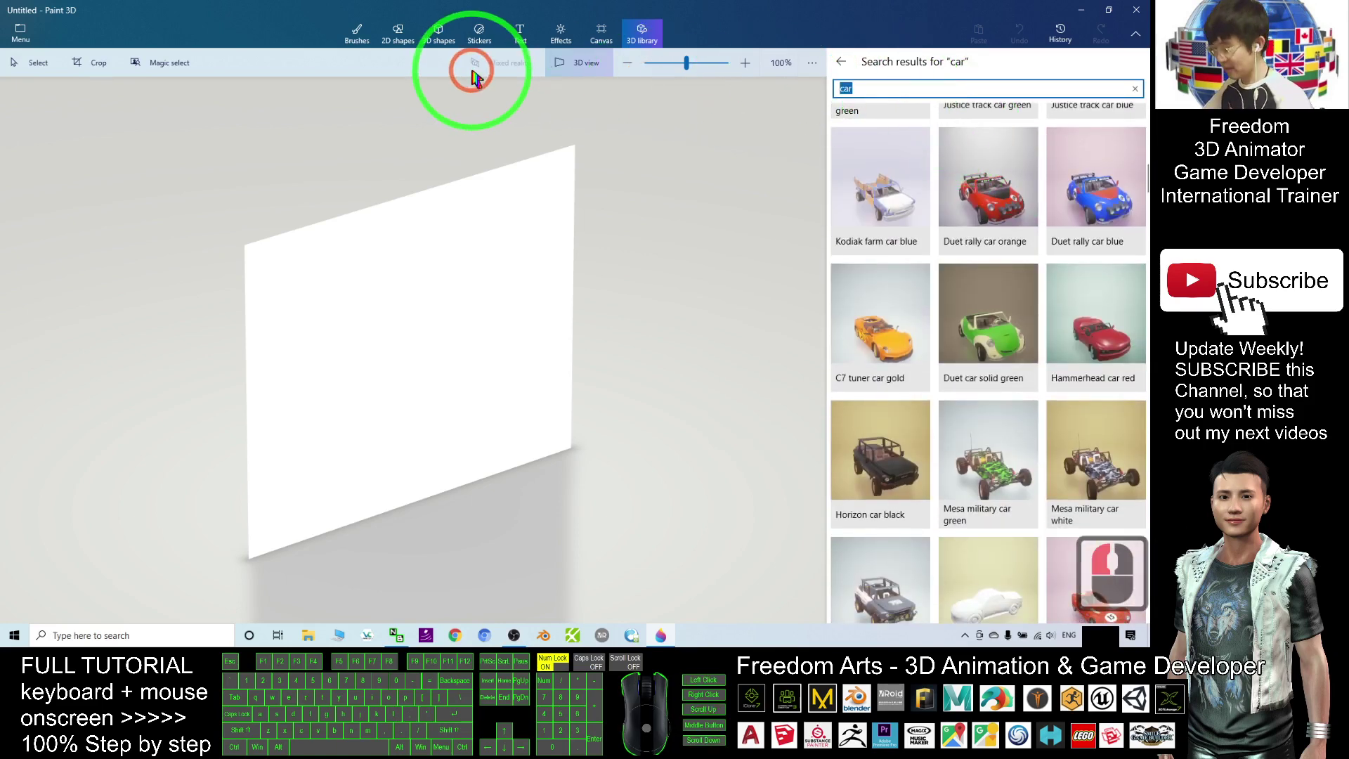
pyautogui.write('plant')
pyautogui.press('Return')
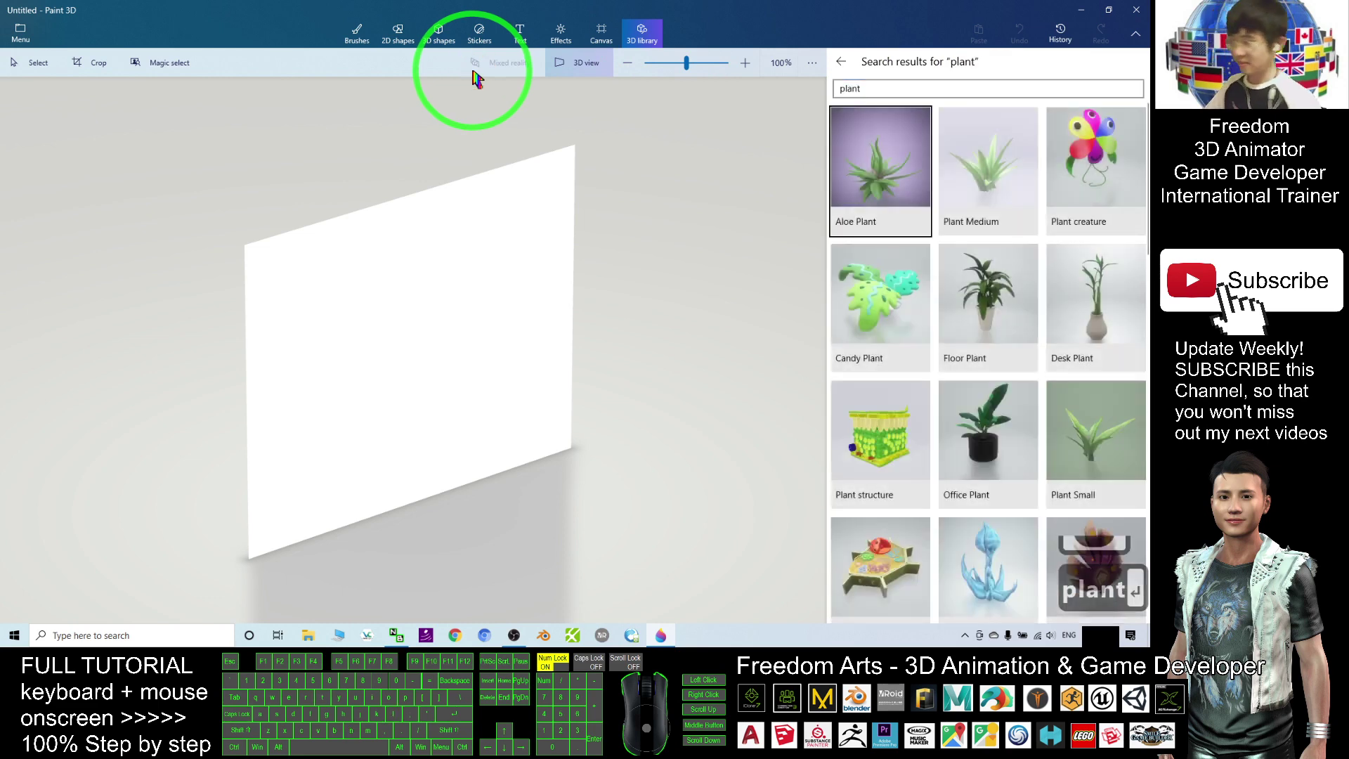
pyautogui.scroll(-3, 962, 277)
pyautogui.click(896, 89)
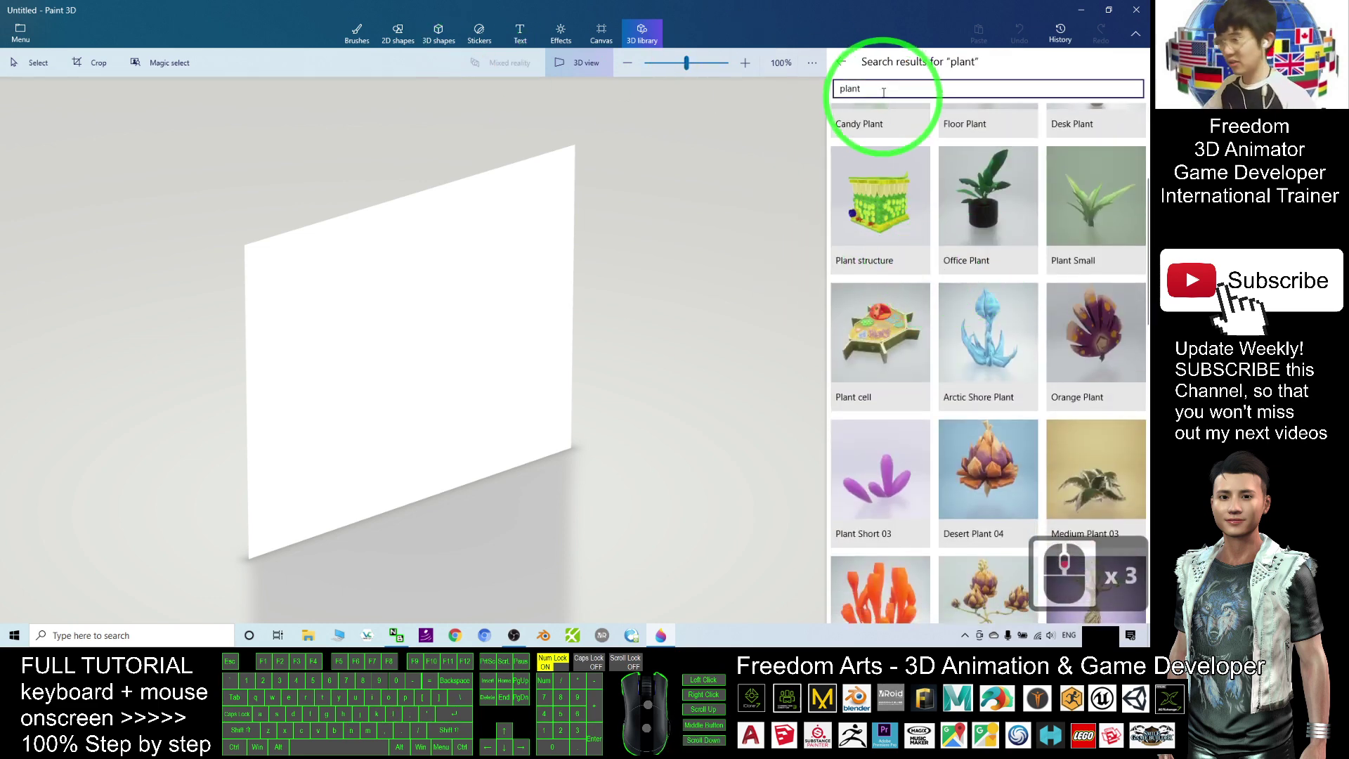
pyautogui.write('tree')
pyautogui.press('Return')
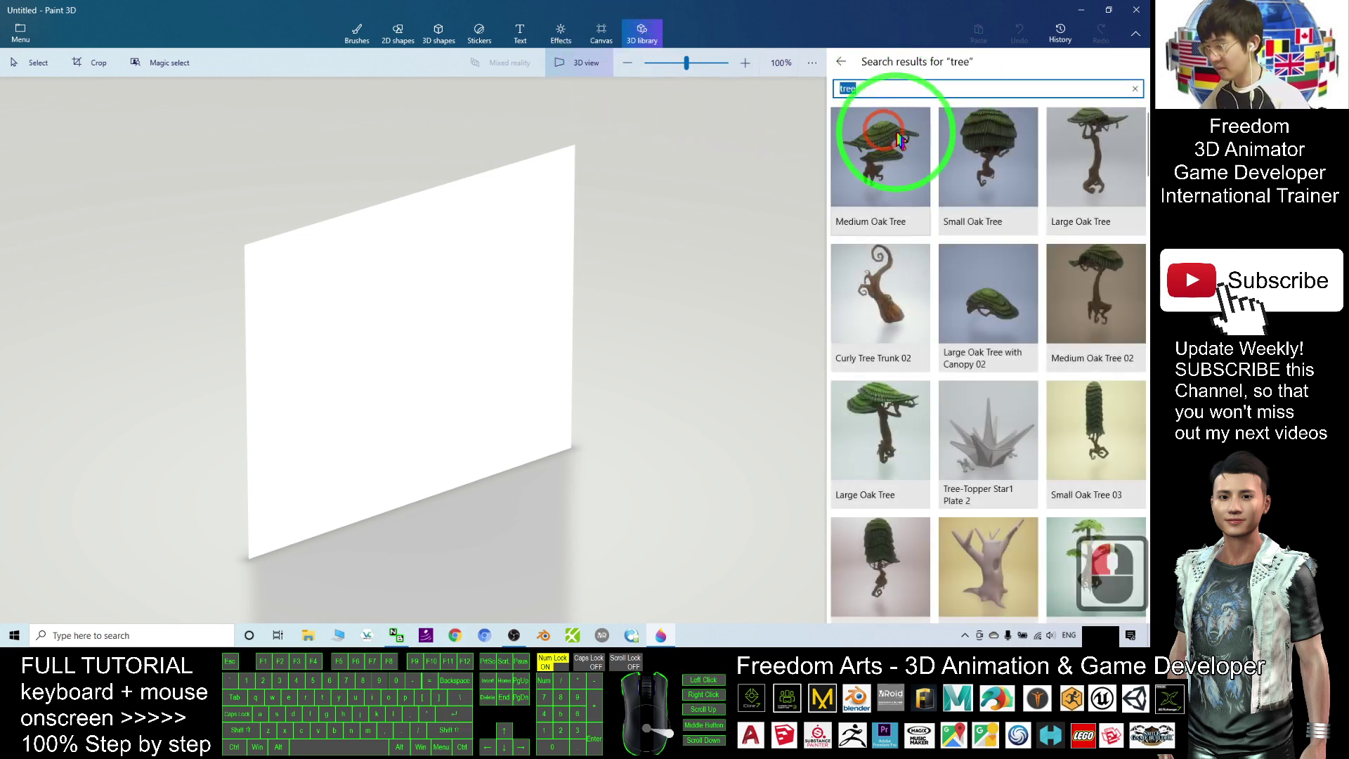
pyautogui.write('car')
pyautogui.press('Return')
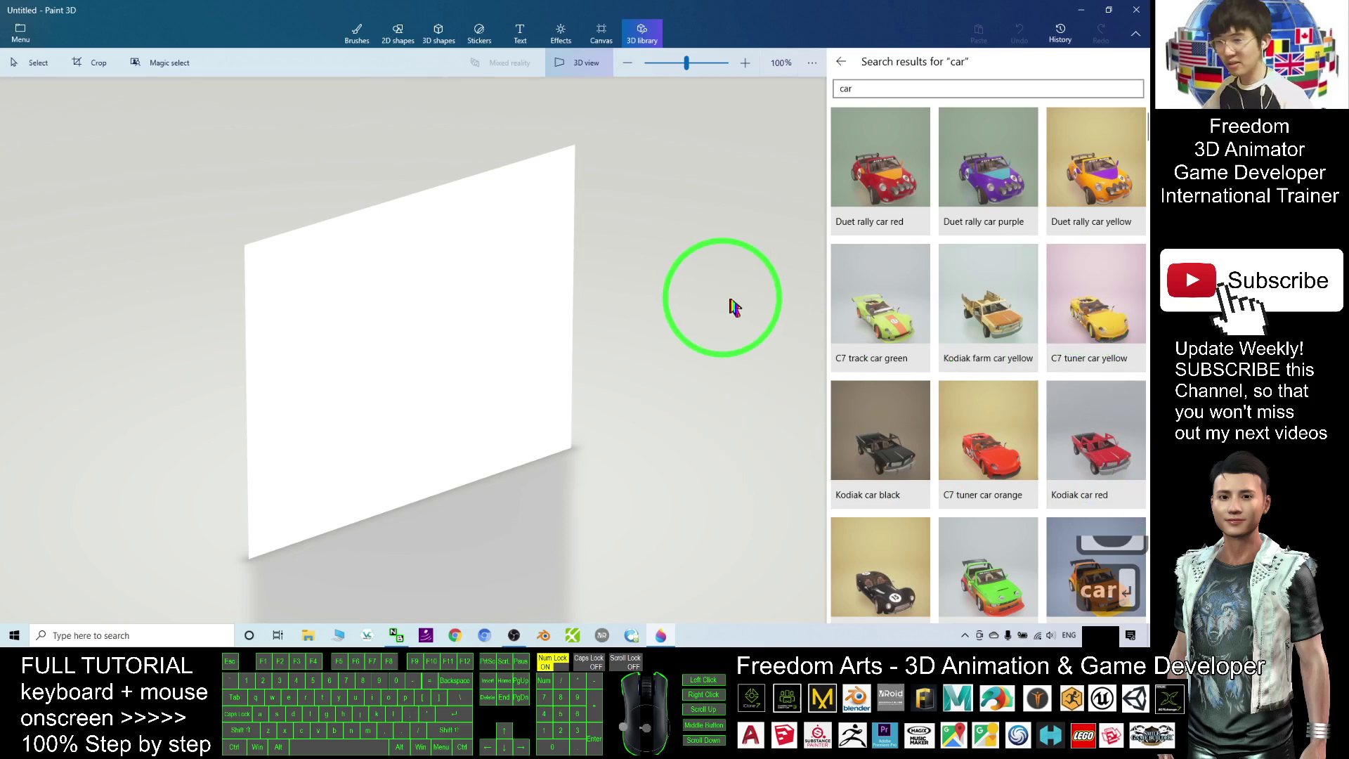
# Step: Insert the orange C7 tuner car, orbit around it, and restore the window from full screen
pyautogui.doubleClick(1107, 316)
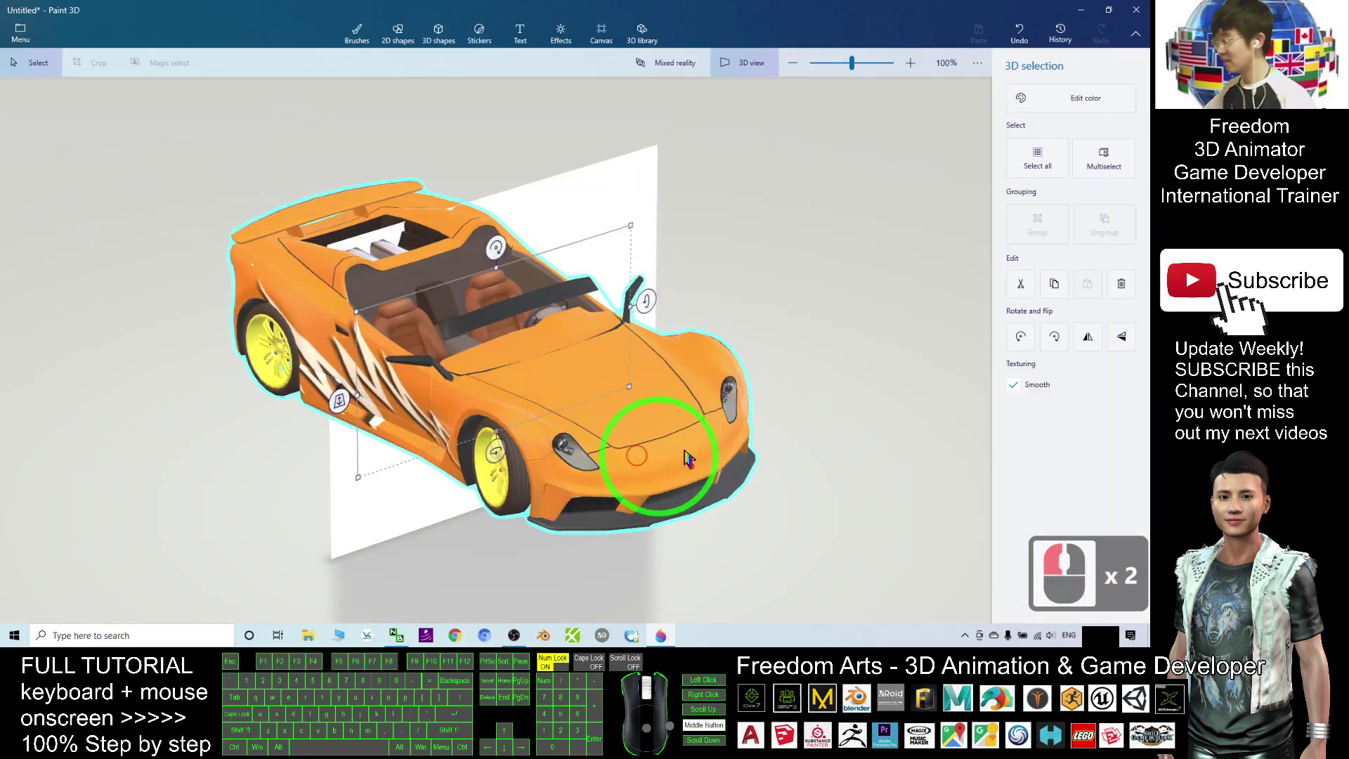
pyautogui.moveTo(663, 482)
pyautogui.mouseDown(button='right')
pyautogui.moveTo(748, 481)
pyautogui.moveTo(655, 500)
pyautogui.mouseUp(button='right')
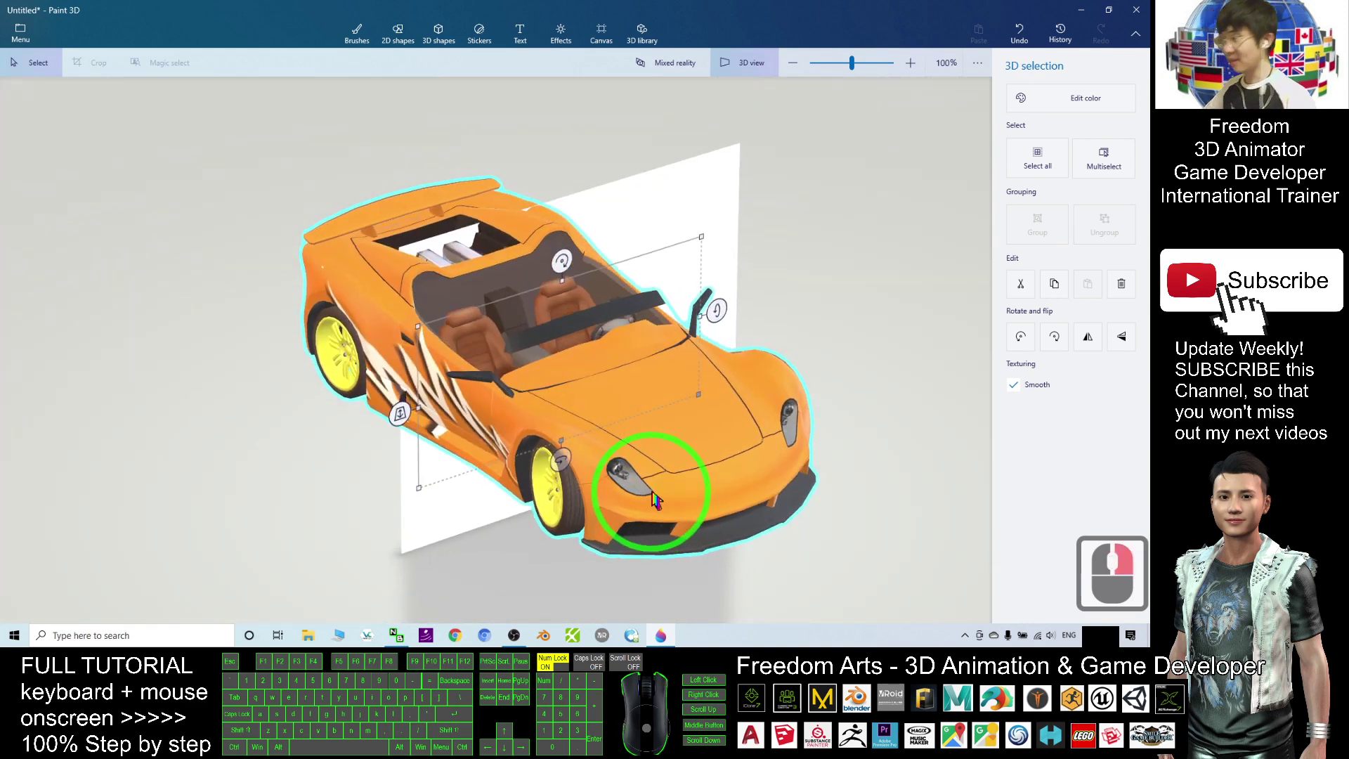
pyautogui.doubleClick(448, 8)
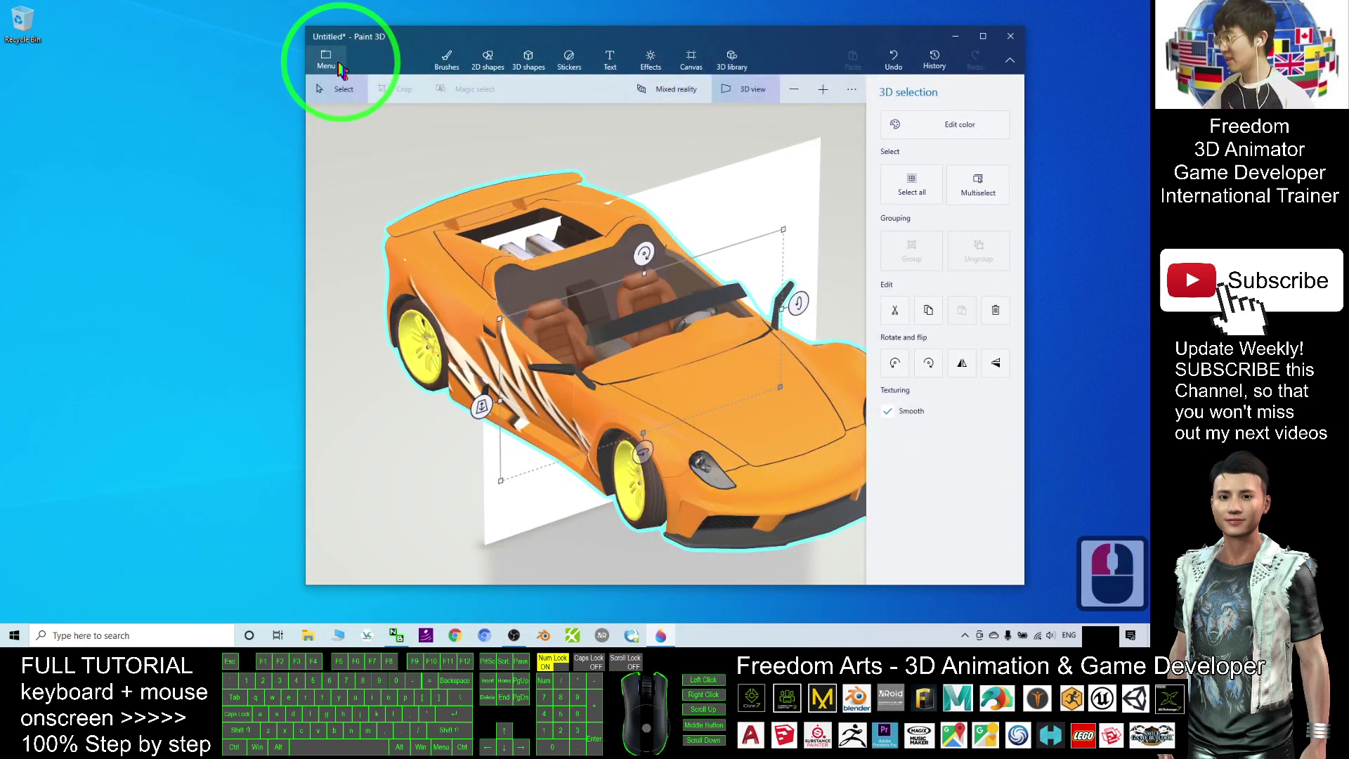
# Step: Save a copy as an FBX 3D model named 'car01' on the Desktop
pyautogui.click(334, 66)
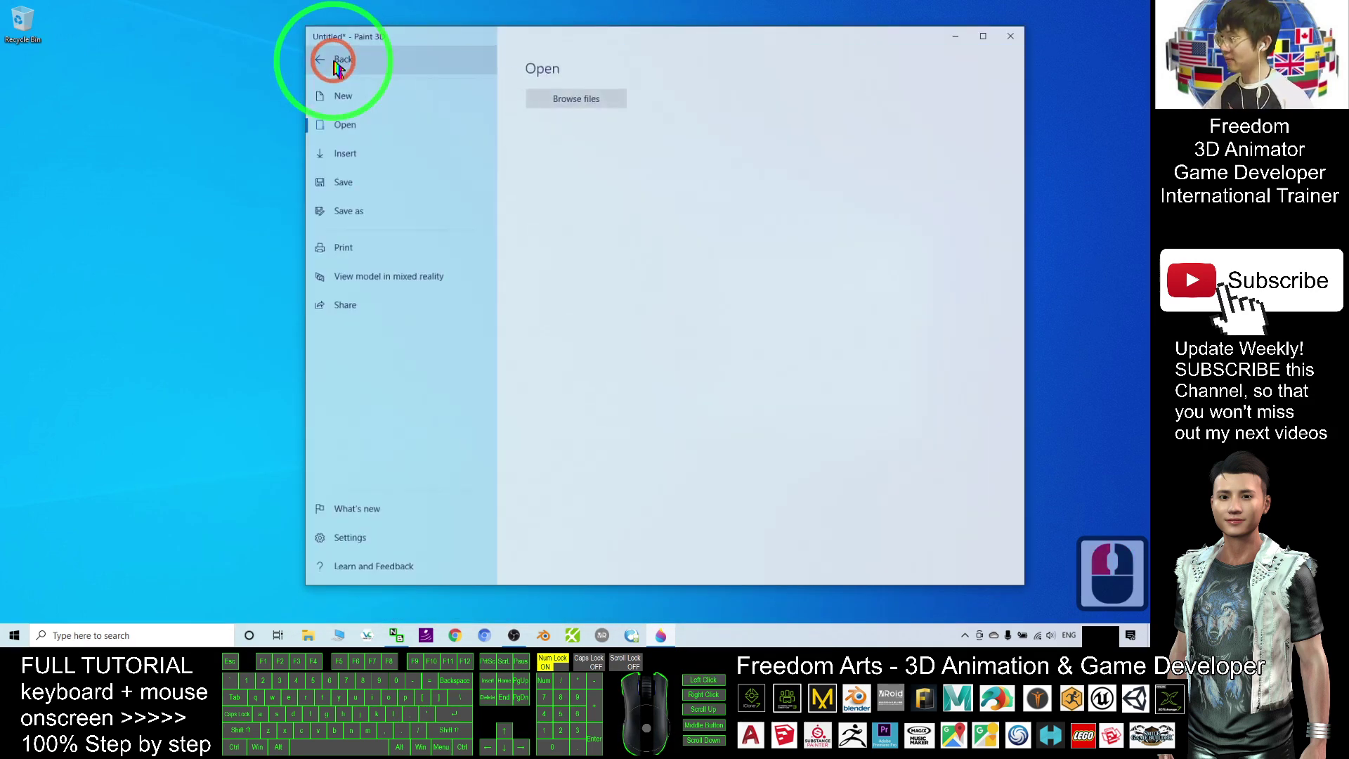
pyautogui.click(361, 218)
pyautogui.click(627, 155)
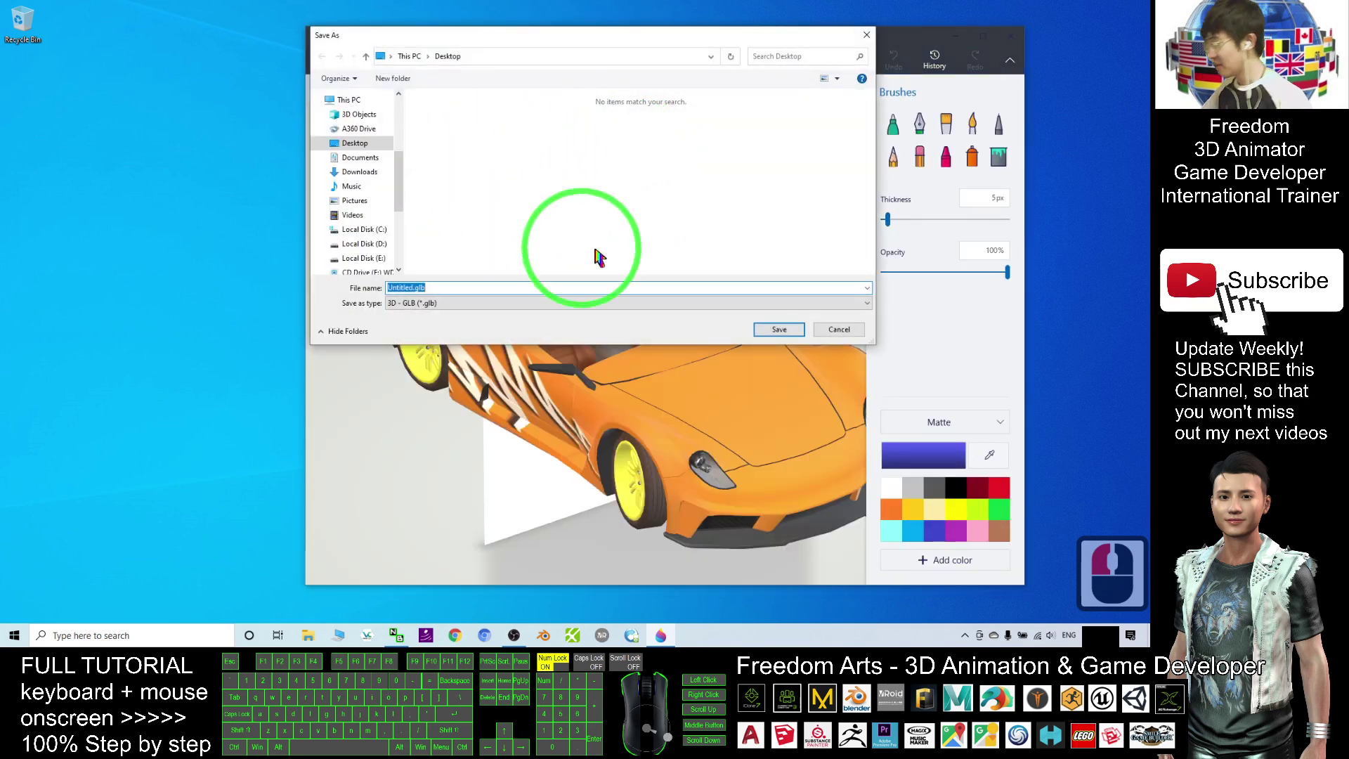
pyautogui.click(404, 306)
pyautogui.click(449, 330)
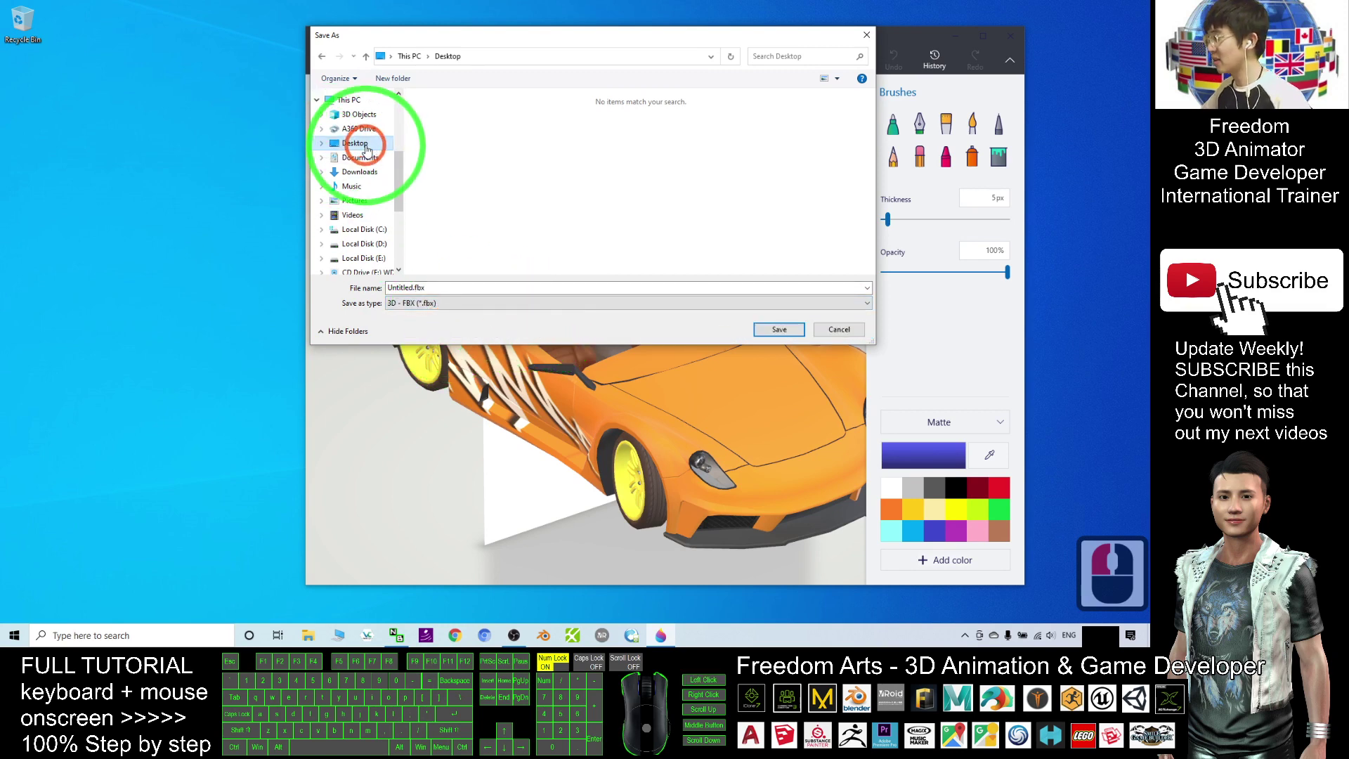
pyautogui.doubleClick(407, 287)
pyautogui.write('car01')
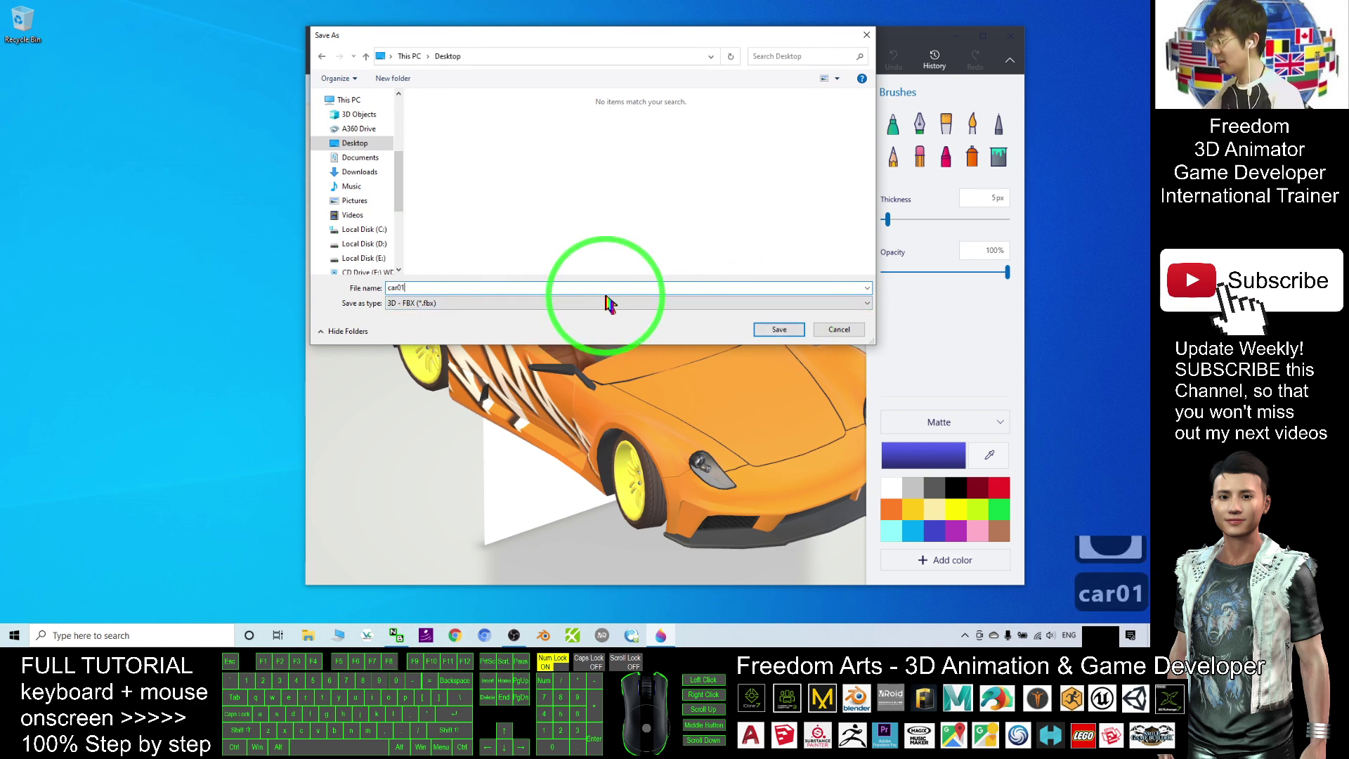
pyautogui.press('Return')
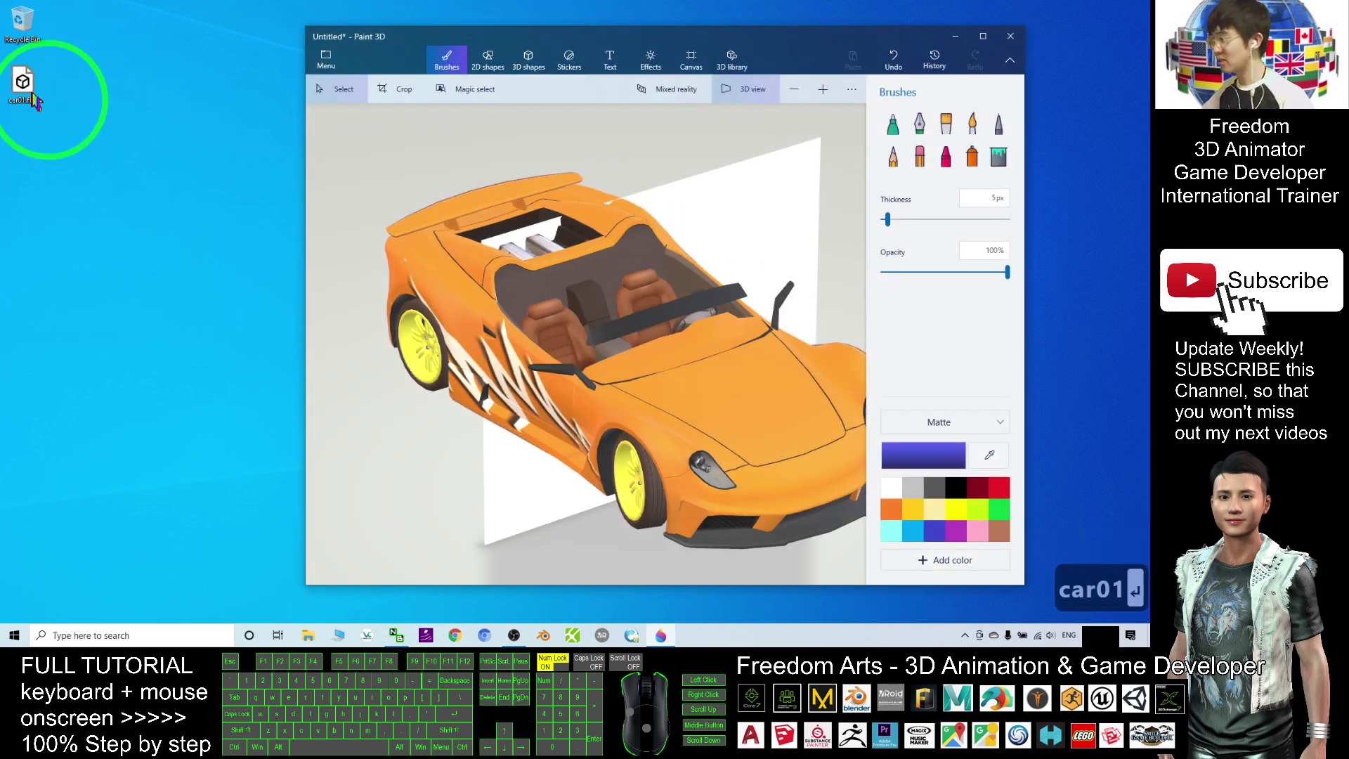
pyautogui.click(24, 86)
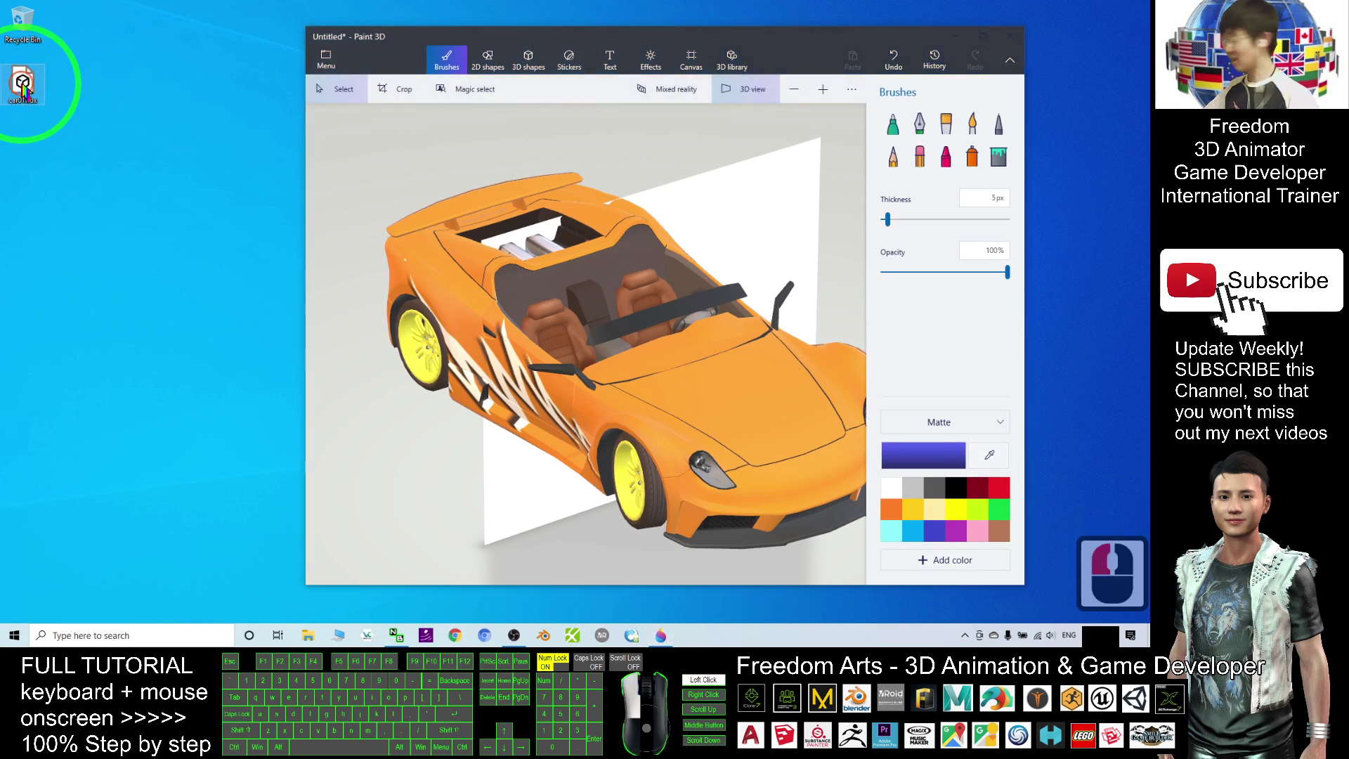
pyautogui.doubleClick(23, 87)
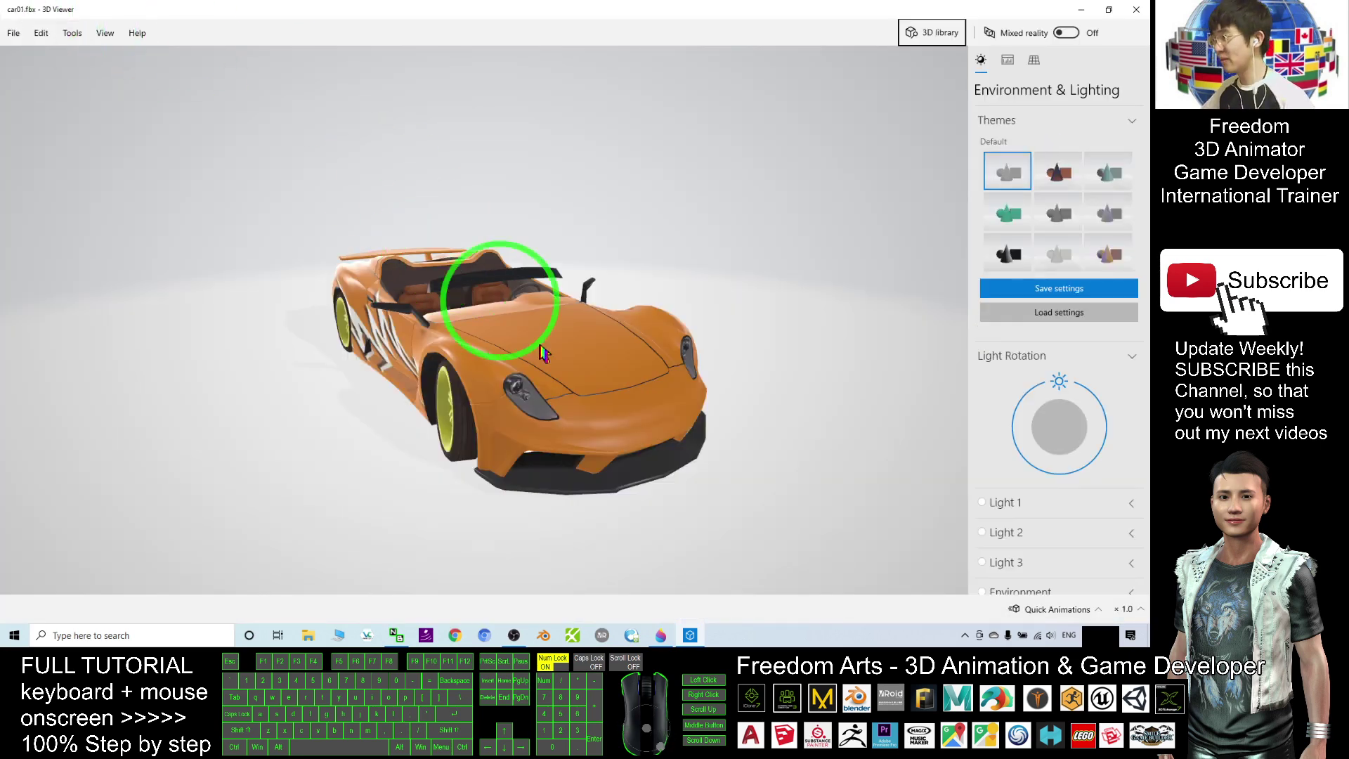
pyautogui.scroll(2, 618, 392)
pyautogui.scroll(-2, 619, 392)
pyautogui.moveTo(617, 391); pyautogui.dragTo(643, 377, button='right')
pyautogui.moveTo(644, 377)
pyautogui.mouseDown()
pyautogui.moveTo(852, 355)
pyautogui.moveTo(852, 400)
pyautogui.moveTo(677, 369)
pyautogui.moveTo(592, 372)
pyautogui.moveTo(639, 386)
pyautogui.moveTo(661, 362)
pyautogui.moveTo(590, 374)
pyautogui.moveTo(626, 382)
pyautogui.moveTo(757, 351)
pyautogui.mouseUp()
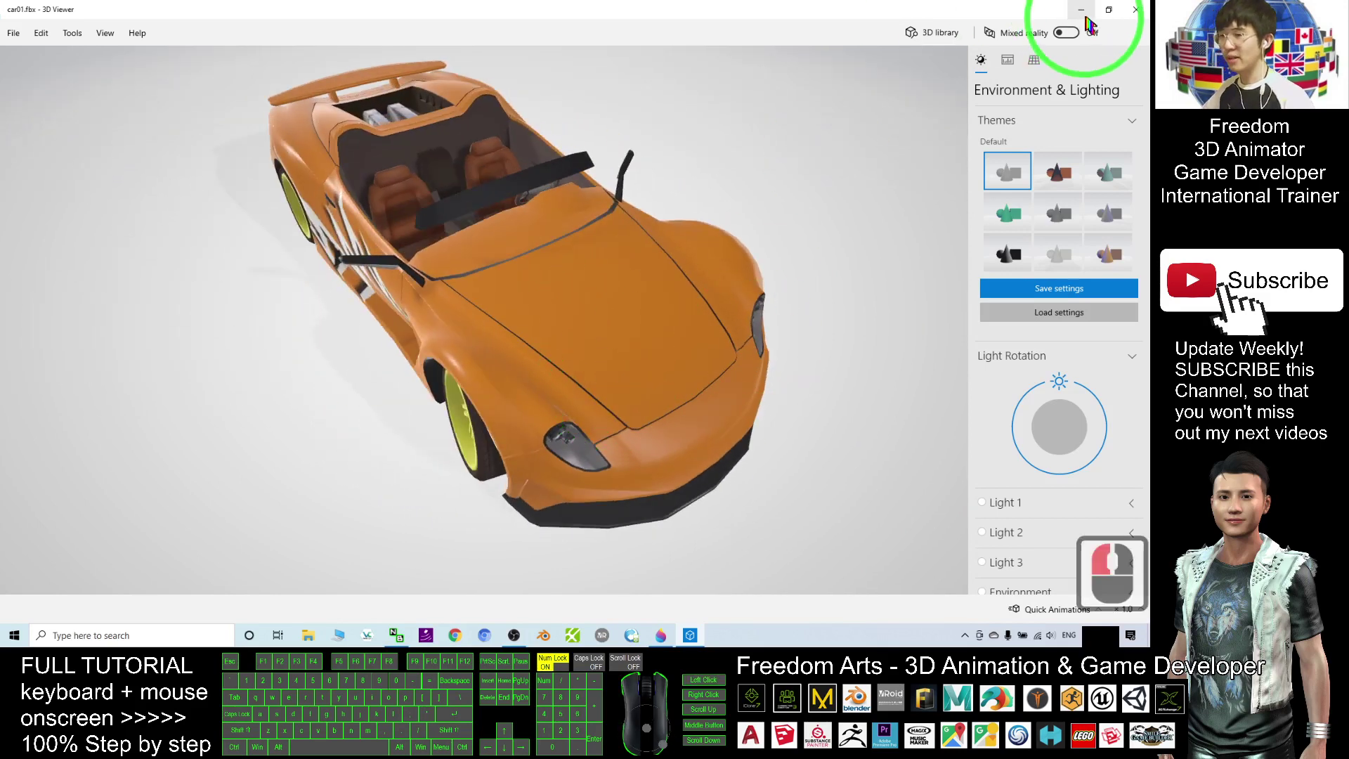
pyautogui.click(1130, 10)
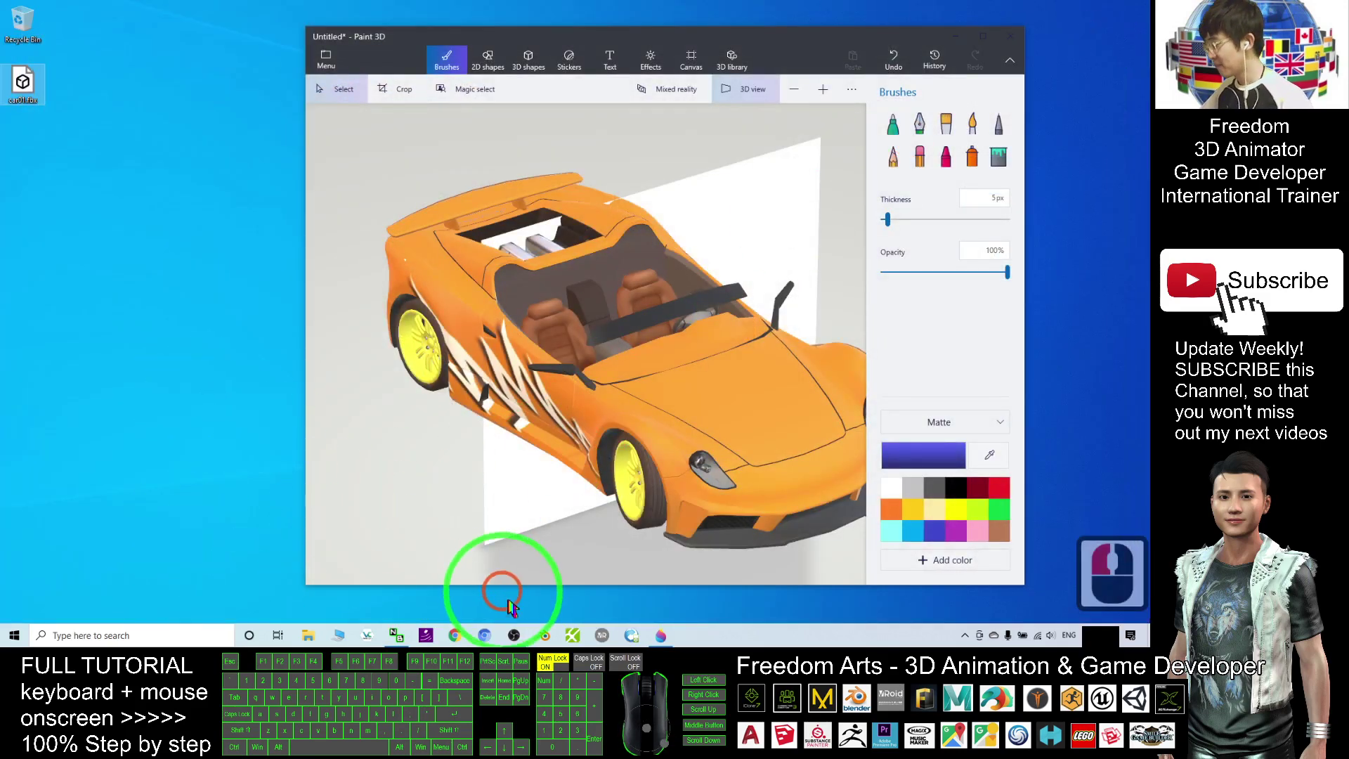
# Step: Launch Blender, dismiss the splash screen, and delete the default cube
pyautogui.click(919, 428)
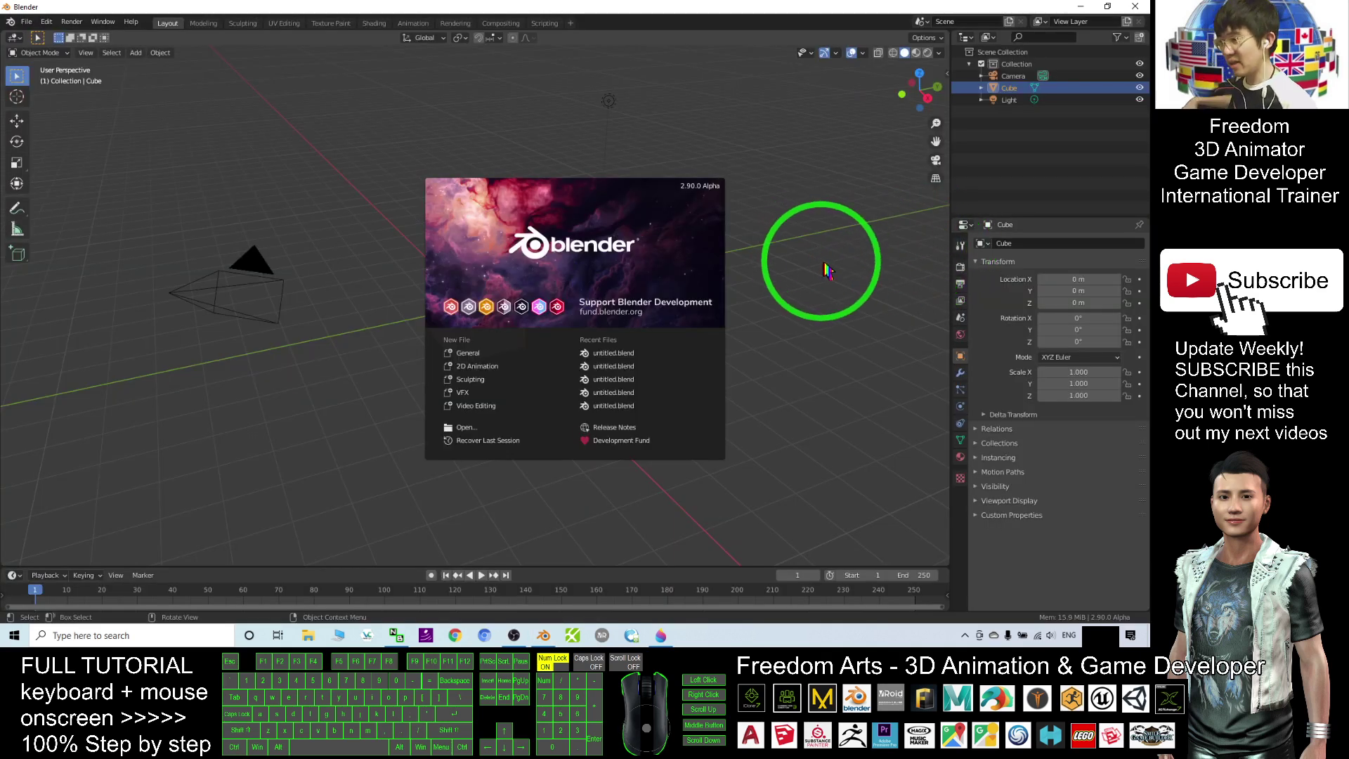
pyautogui.click(840, 277)
pyautogui.click(477, 276)
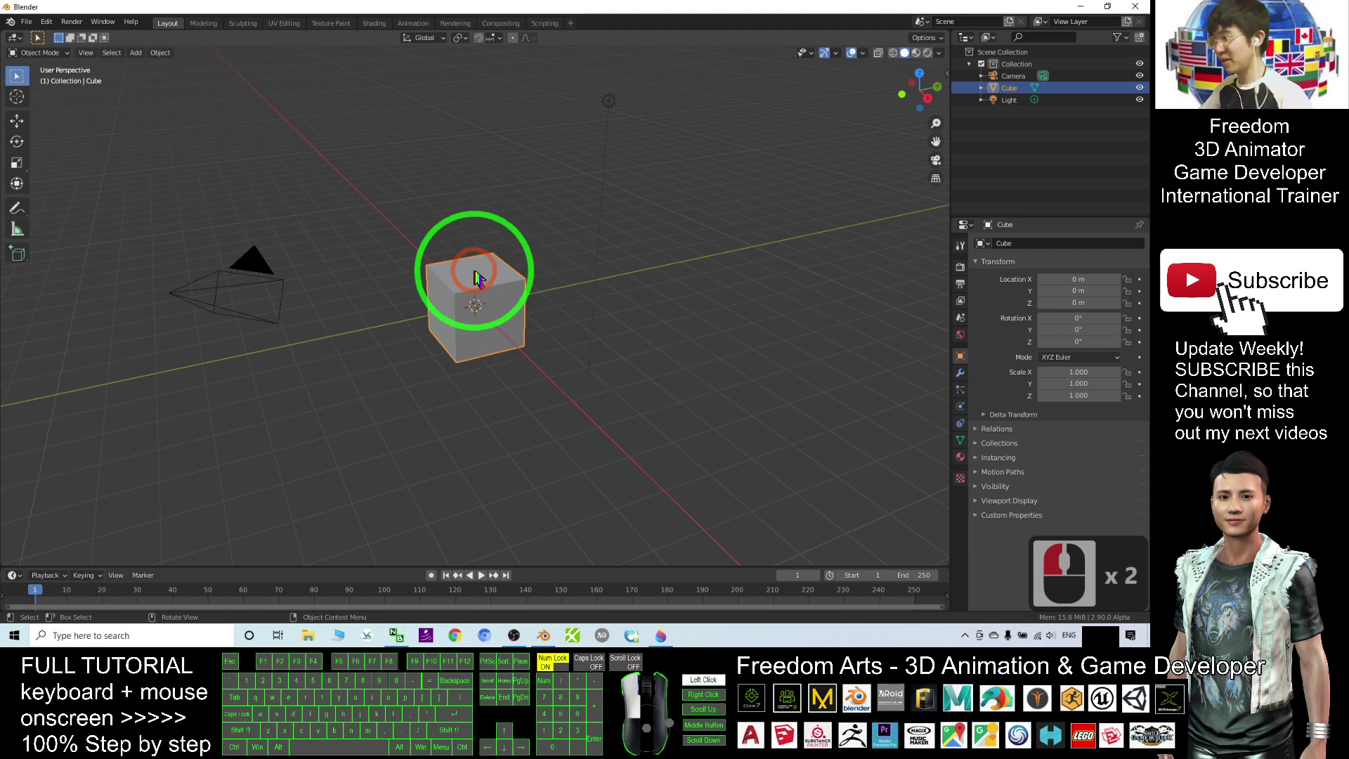
pyautogui.click(738, 341)
pyautogui.click(488, 271)
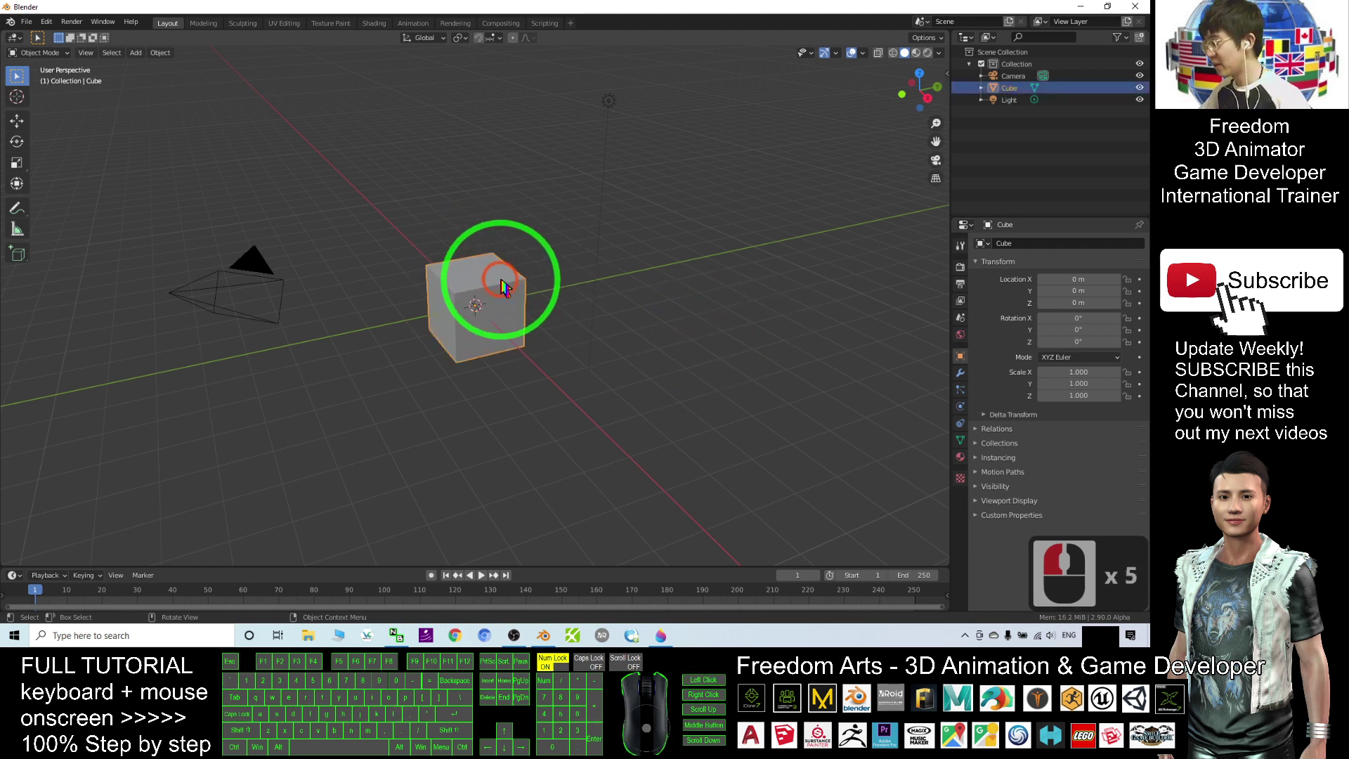
pyautogui.press('Delete')
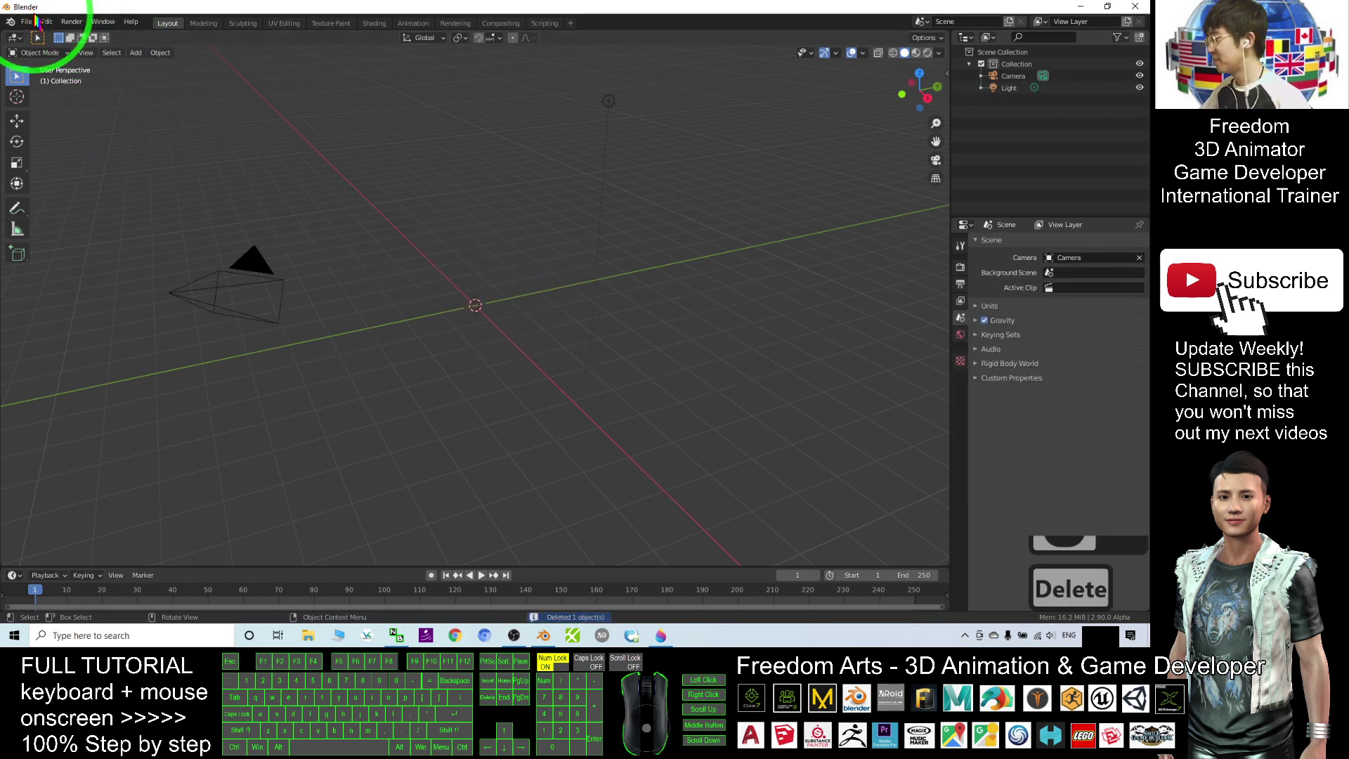
# Step: Import car01.fbx from the Desktop with File > Import > FBX (.fbx)
pyautogui.click(26, 22)
pyautogui.click(44, 183)
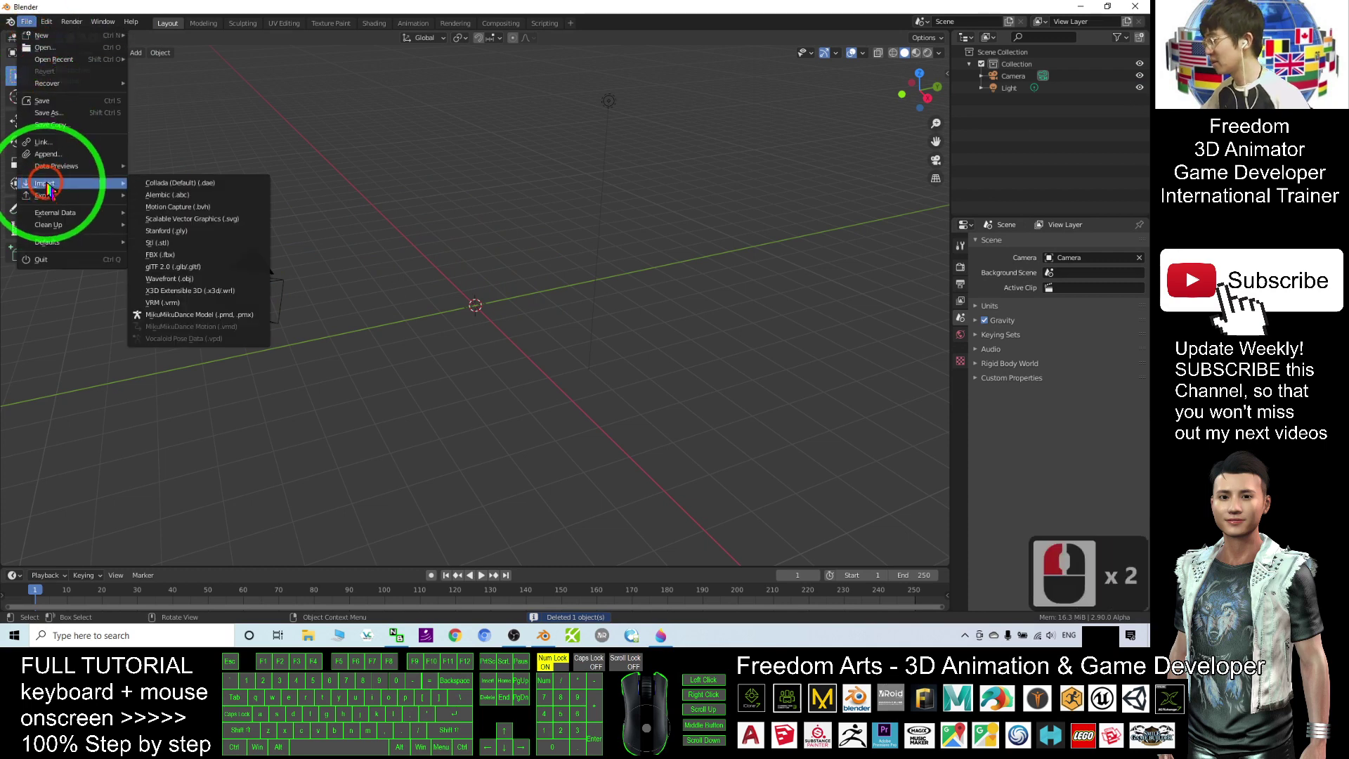
pyautogui.click(160, 255)
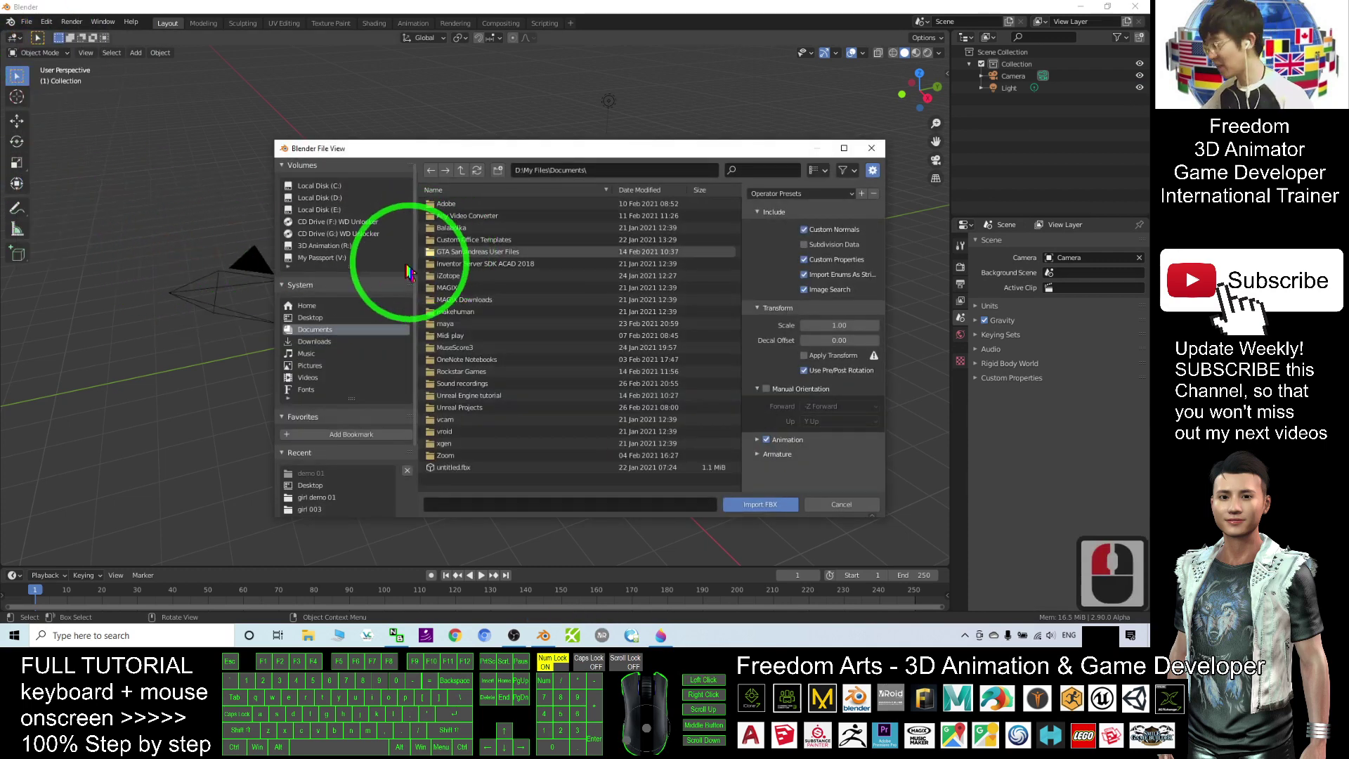
pyautogui.click(317, 322)
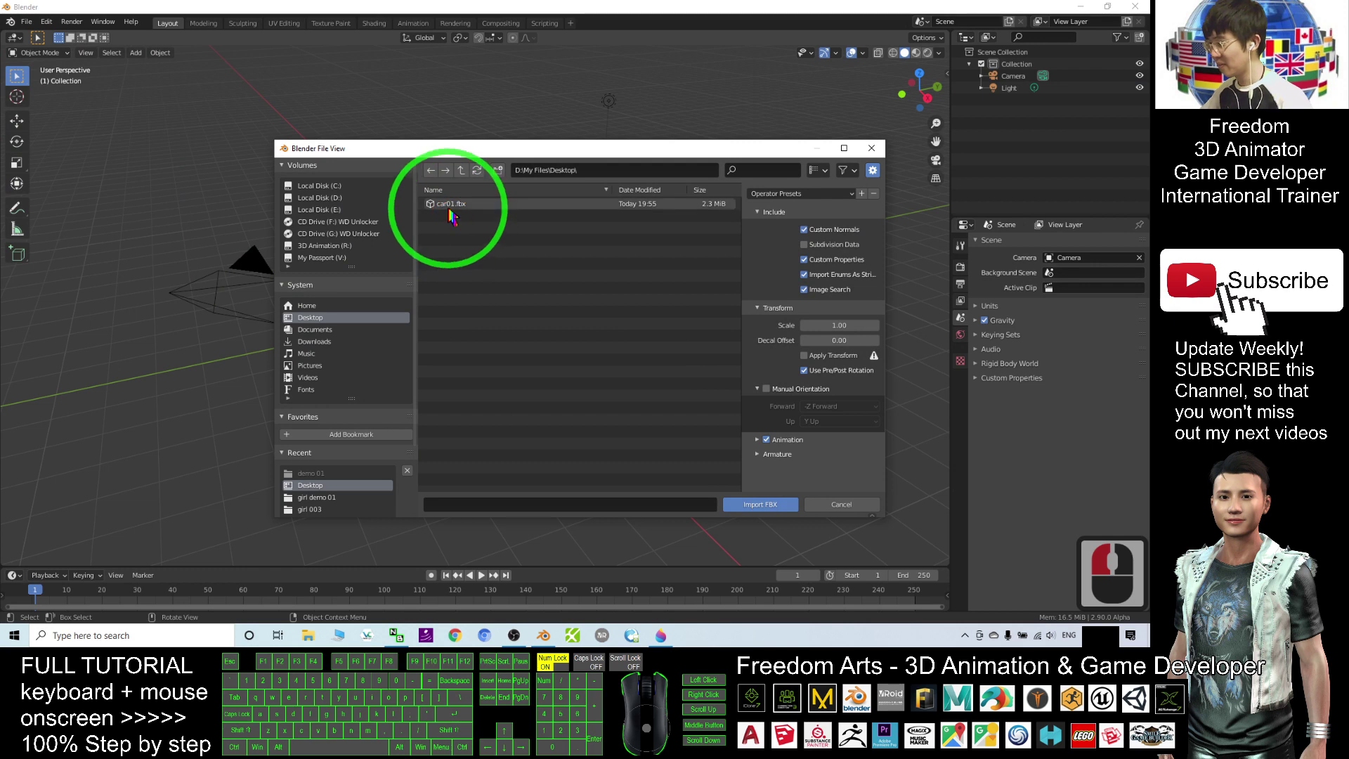
pyautogui.doubleClick(448, 207)
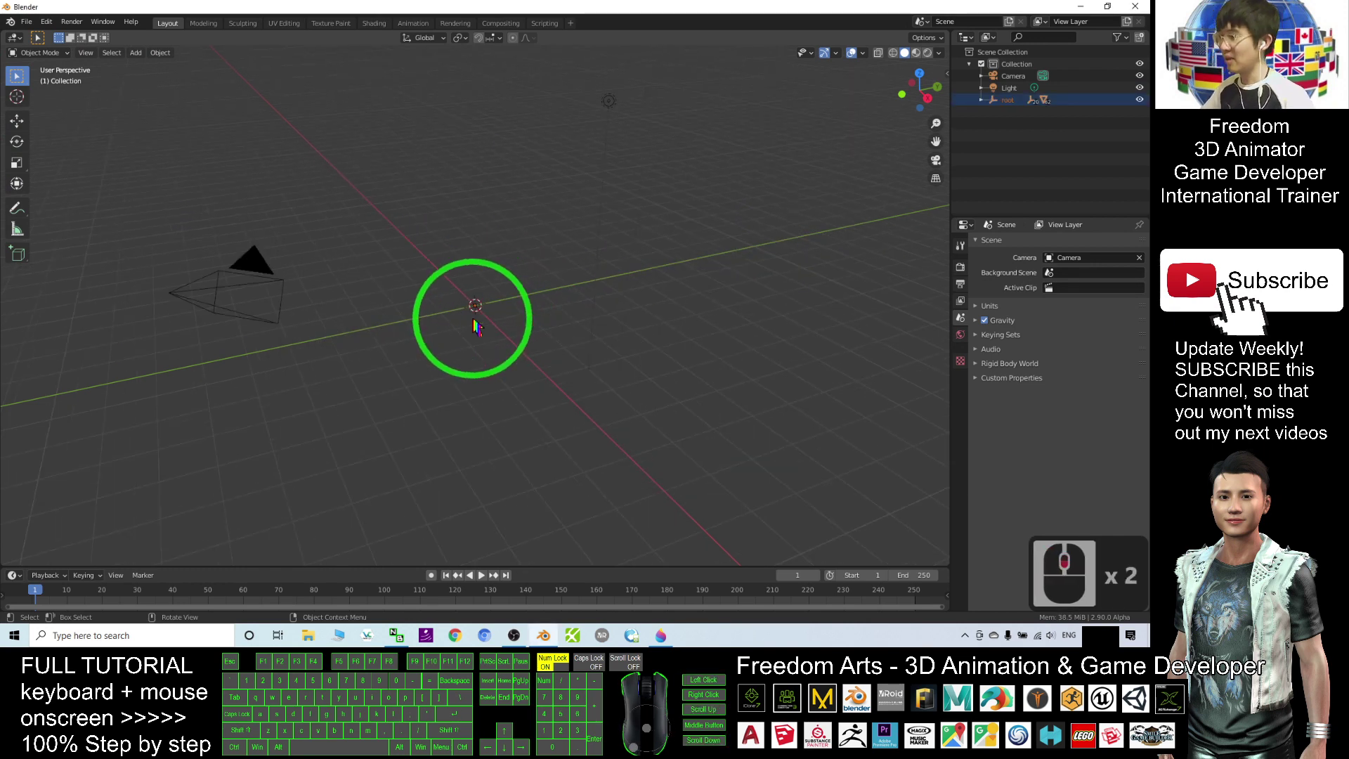
# Step: Scale the imported car up with three successive S resizes, then orbit the view
pyautogui.press('s')
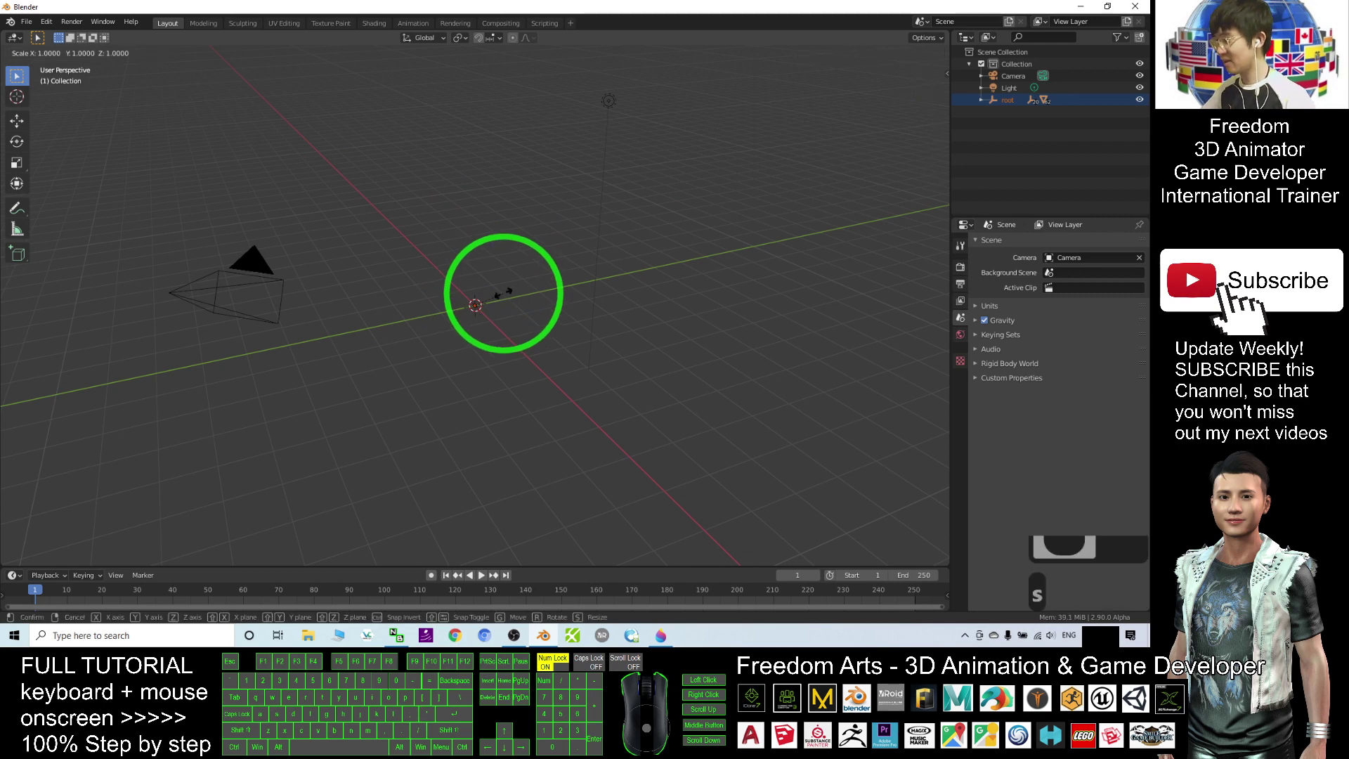
pyautogui.click(843, 99)
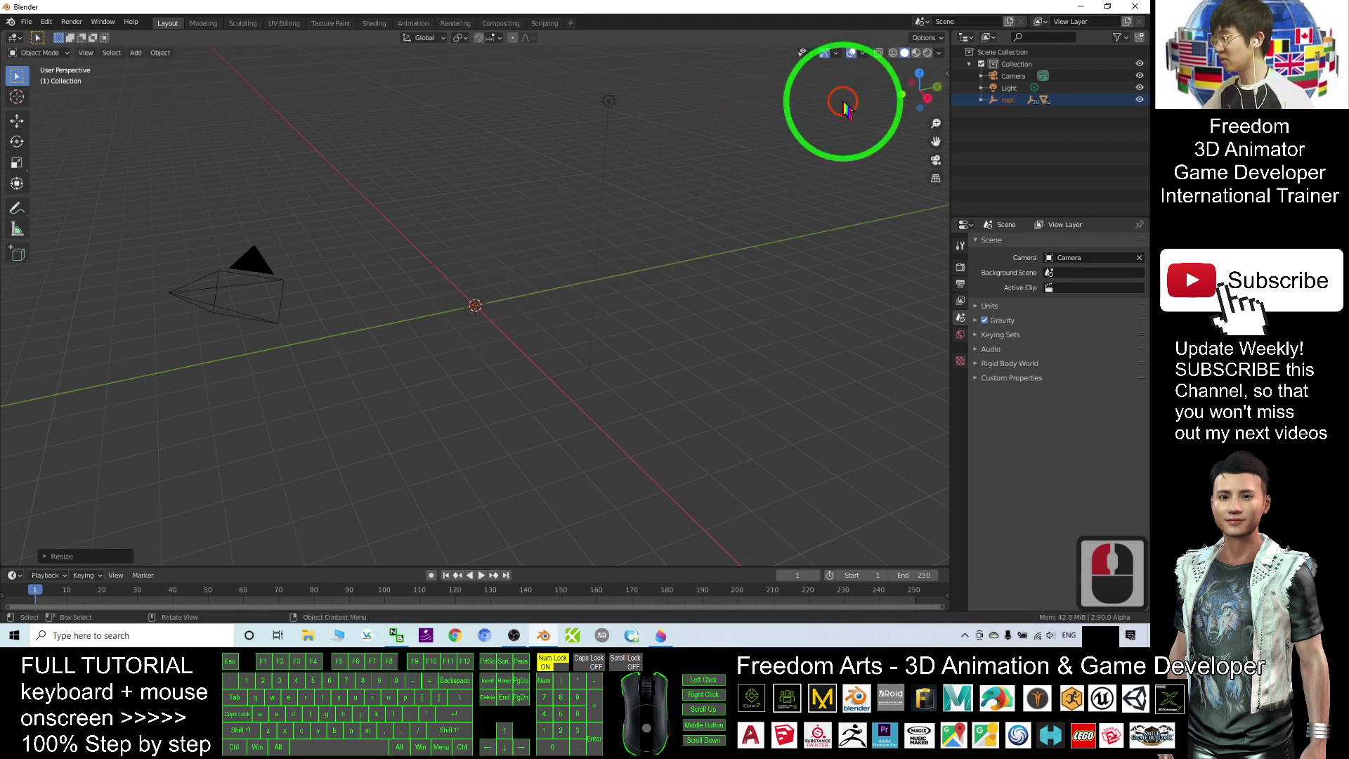
pyautogui.press('s')
pyautogui.click(833, 166)
pyautogui.press('s')
pyautogui.click(593, 217)
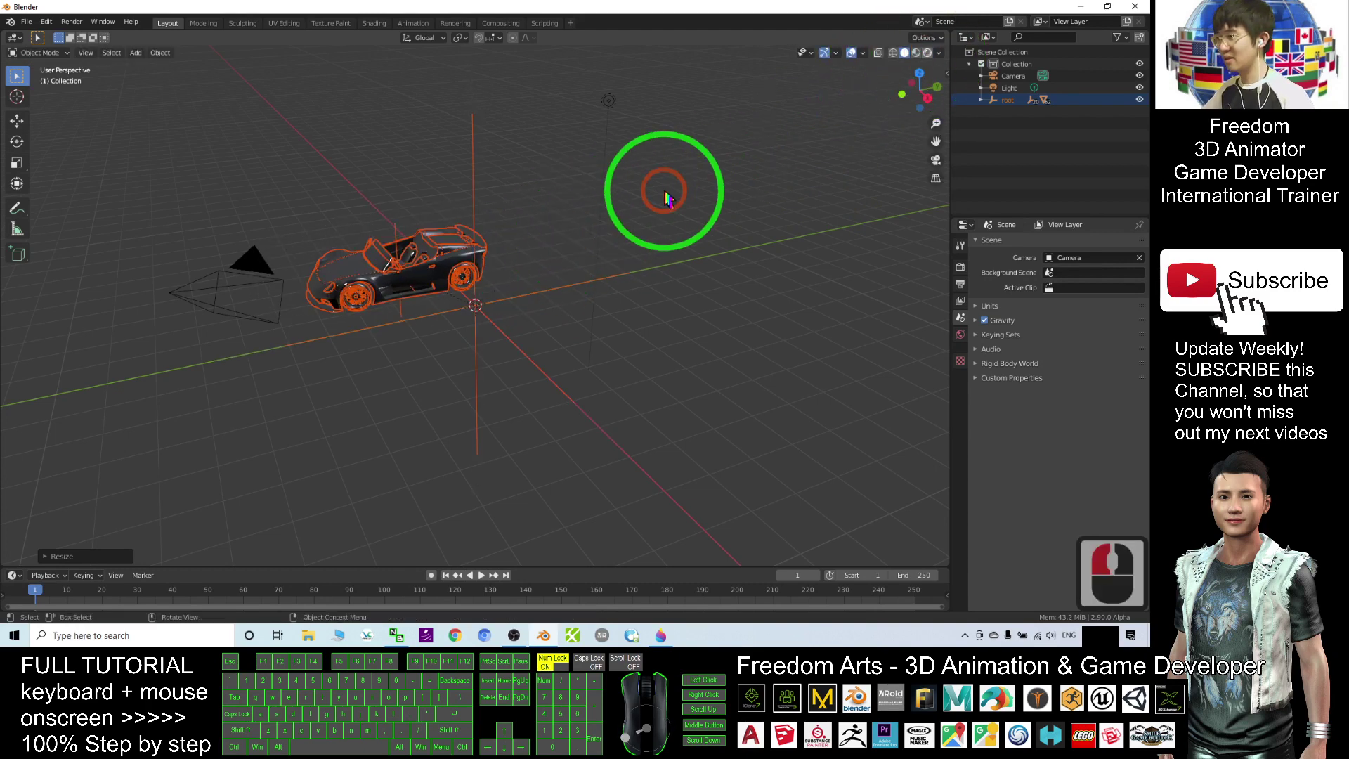
pyautogui.scroll(2, 463, 364)
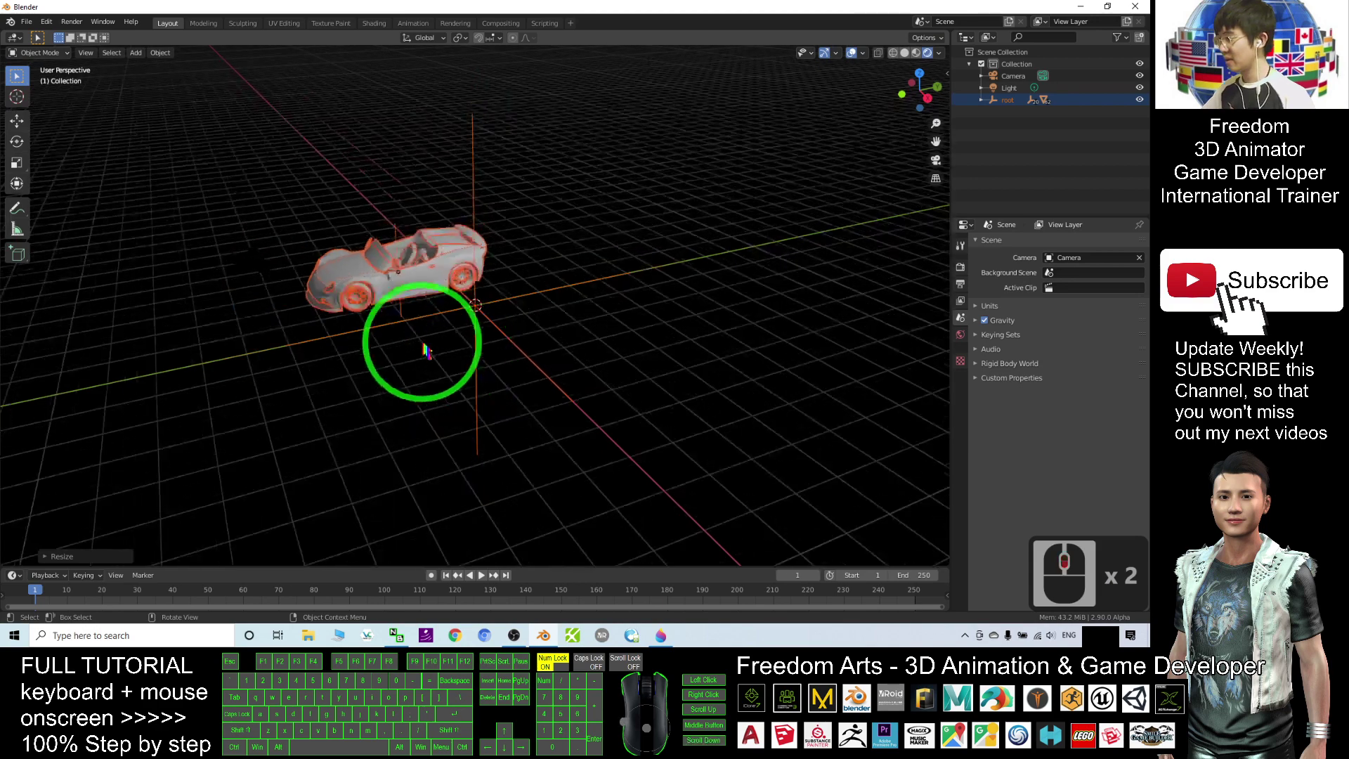
pyautogui.scroll(3, 464, 369)
pyautogui.scroll(-2, 454, 383)
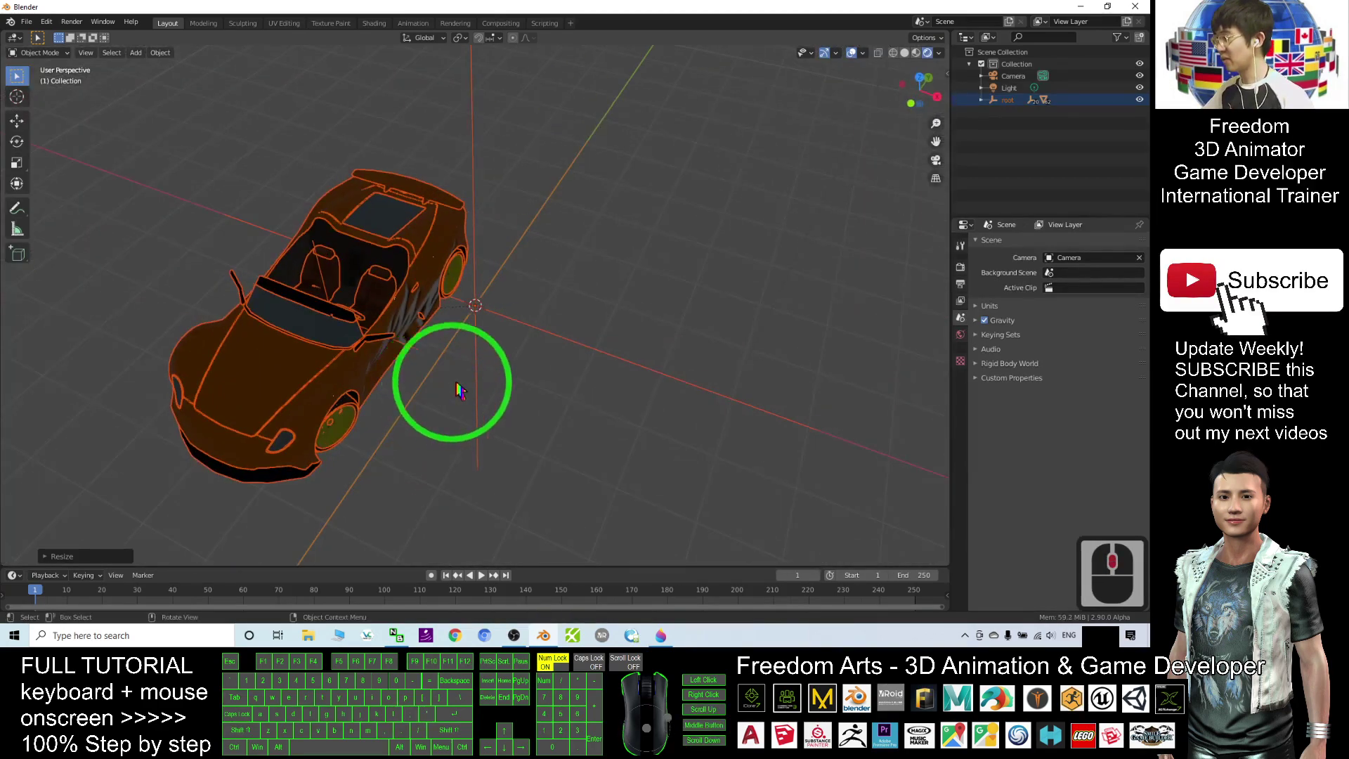
pyautogui.scroll(-3, 464, 380)
pyautogui.moveTo(507, 423)
pyautogui.mouseDown(button='middle')
pyautogui.moveTo(413, 376)
pyautogui.moveTo(446, 386)
pyautogui.mouseUp(button='middle')
# Step: Box-select the car, move it right and down, and view it in Material Preview
pyautogui.click(429, 287)
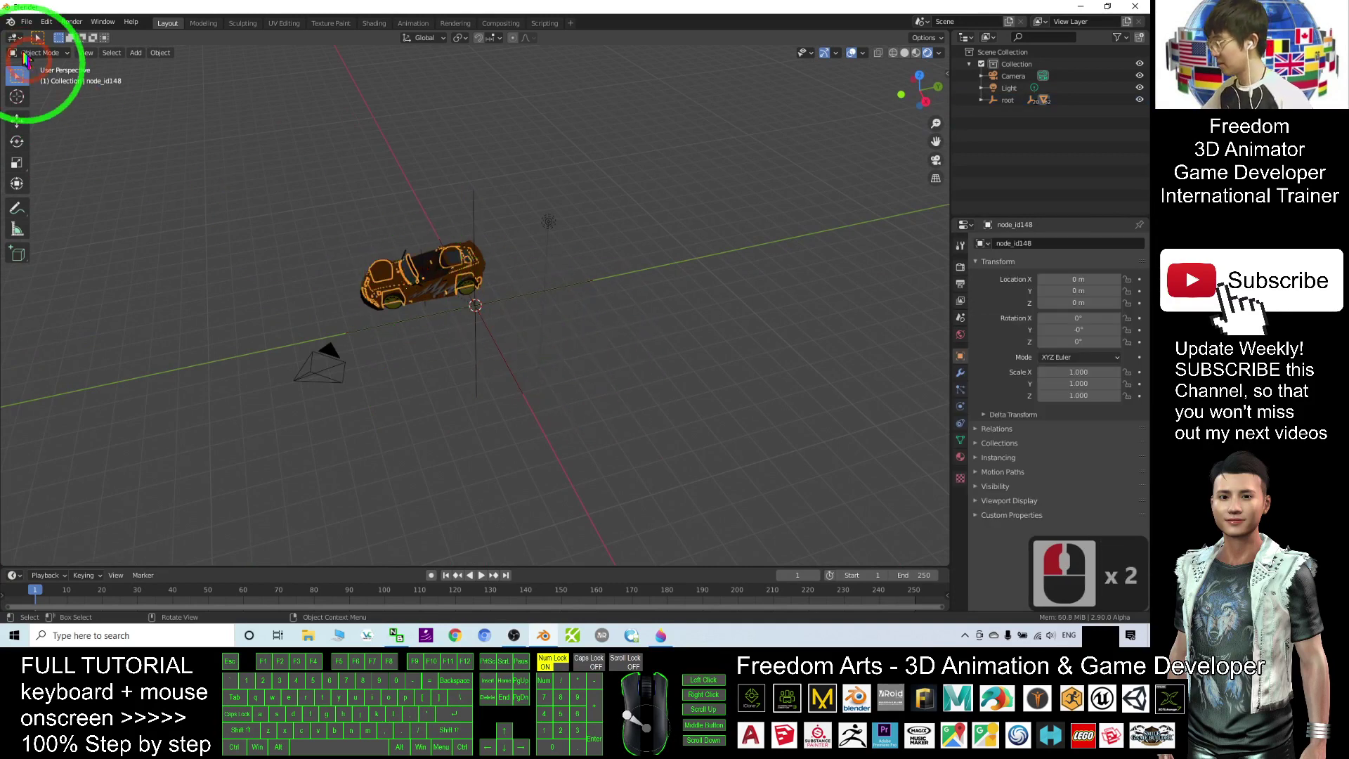
pyautogui.moveTo(332, 197); pyautogui.dragTo(505, 332)
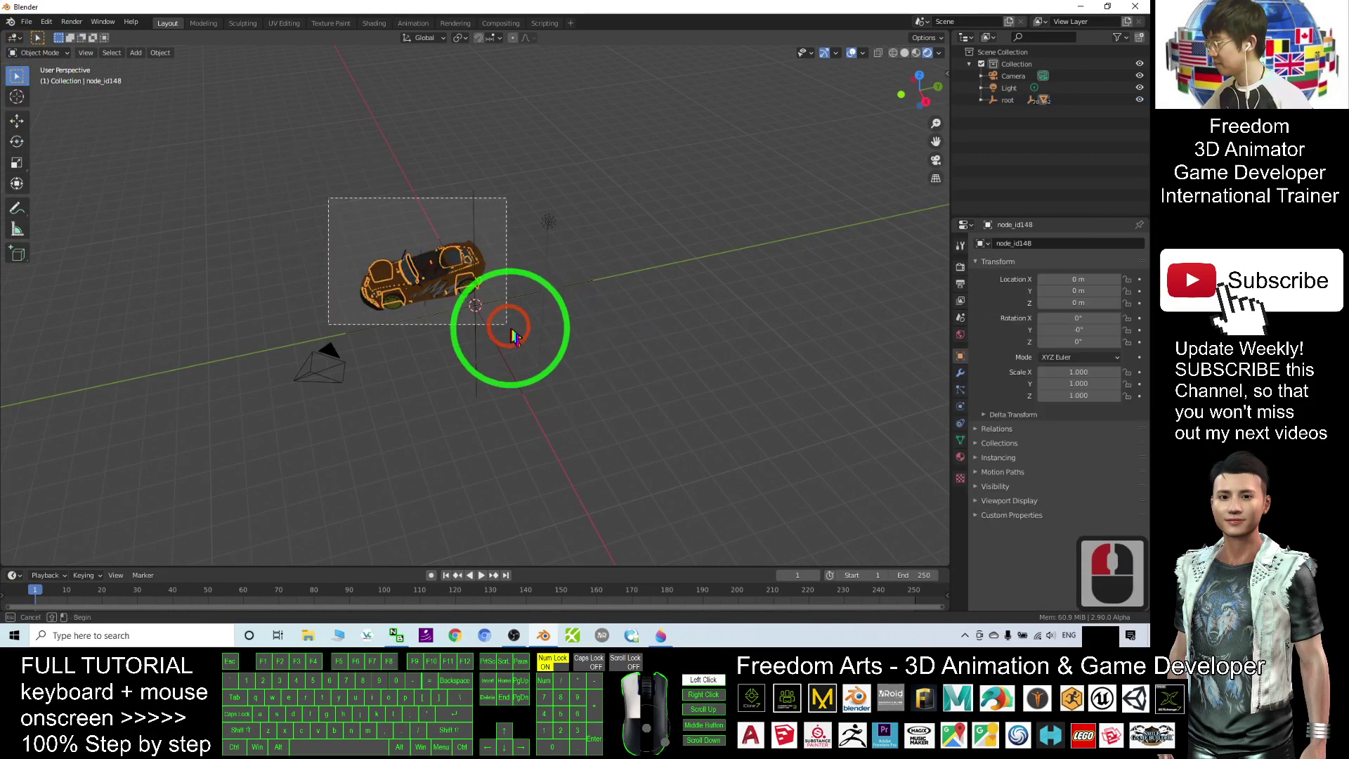
pyautogui.click(17, 121)
pyautogui.moveTo(453, 293); pyautogui.dragTo(496, 316)
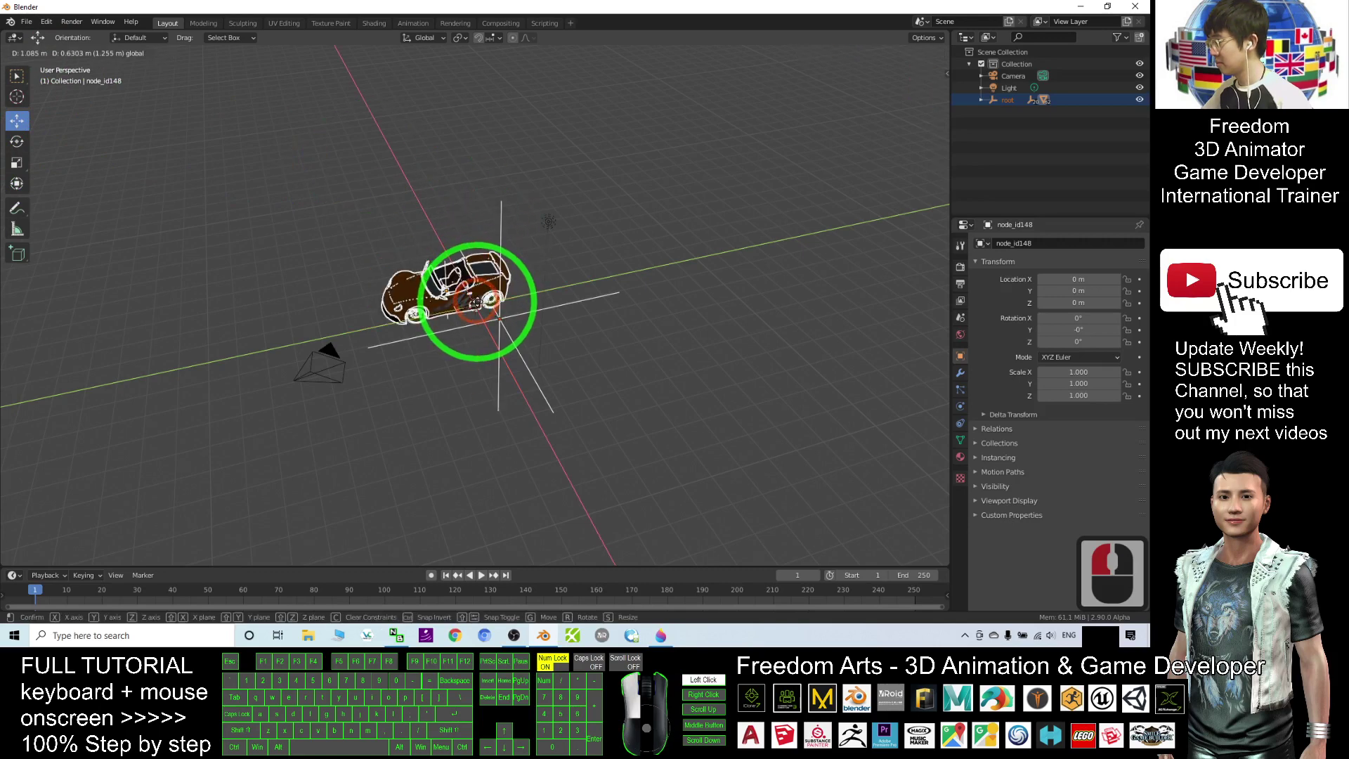
pyautogui.click(735, 338)
pyautogui.scroll(3, 528, 292)
pyautogui.scroll(4, 528, 386)
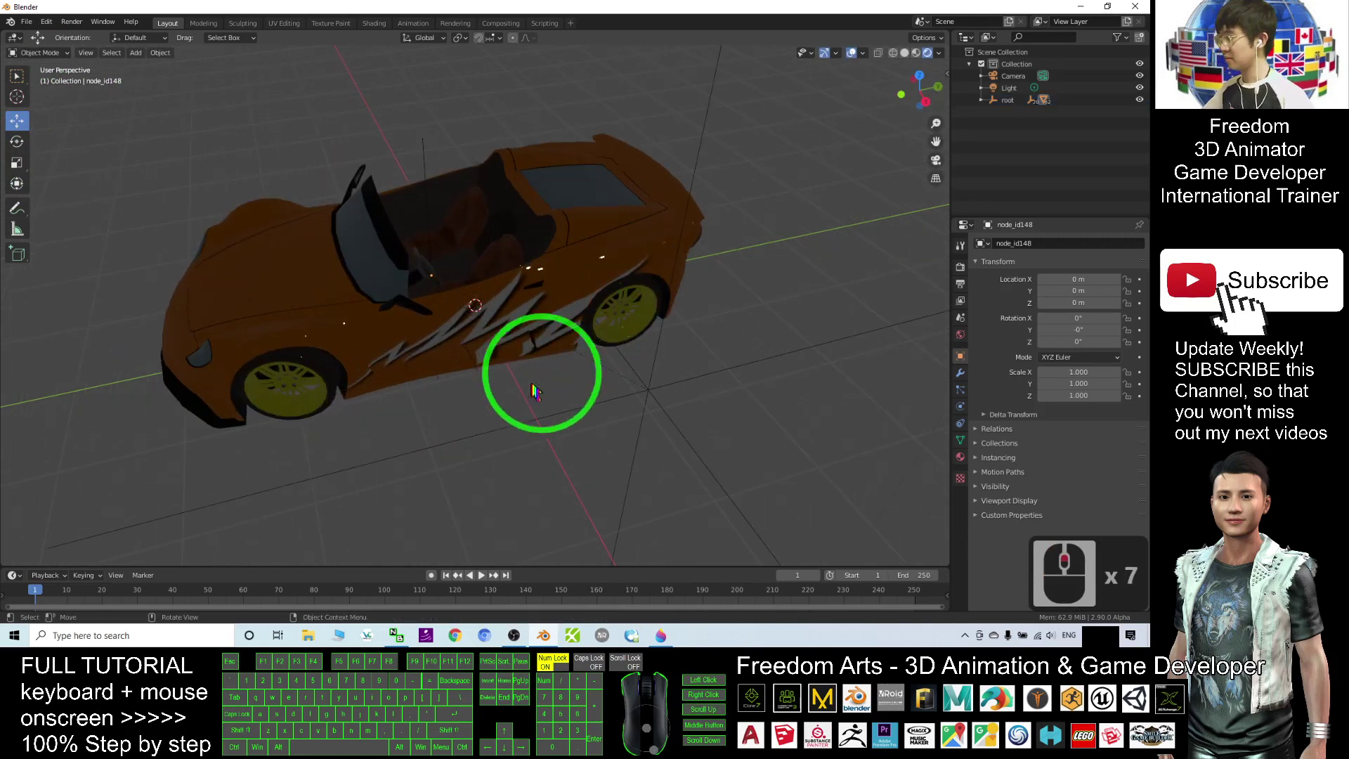
pyautogui.moveTo(527, 386)
pyautogui.mouseDown(button='middle')
pyautogui.moveTo(594, 368)
pyautogui.moveTo(602, 388)
pyautogui.moveTo(562, 388)
pyautogui.mouseUp(button='middle')
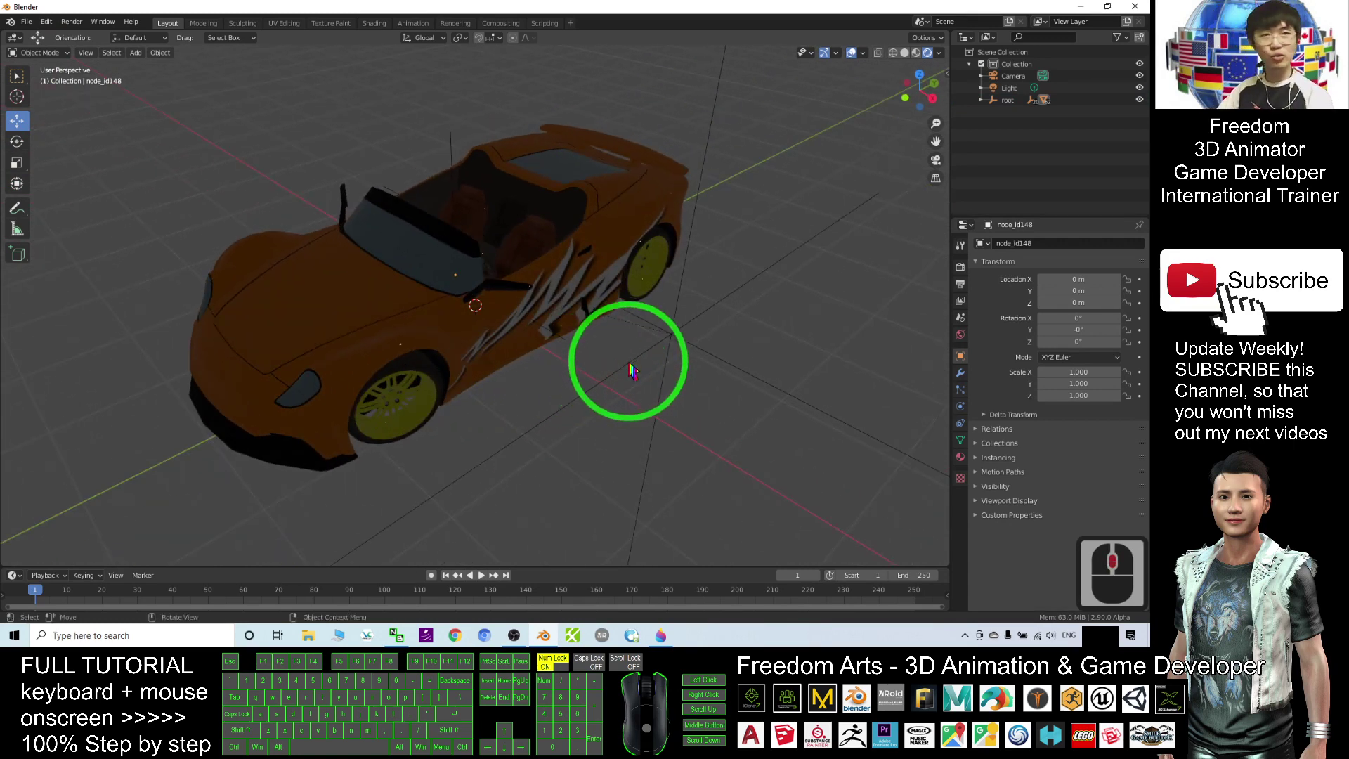
# Step: Bring Paint 3D back full-screen with the car library results, and pan the scene left
pyautogui.click(660, 635)
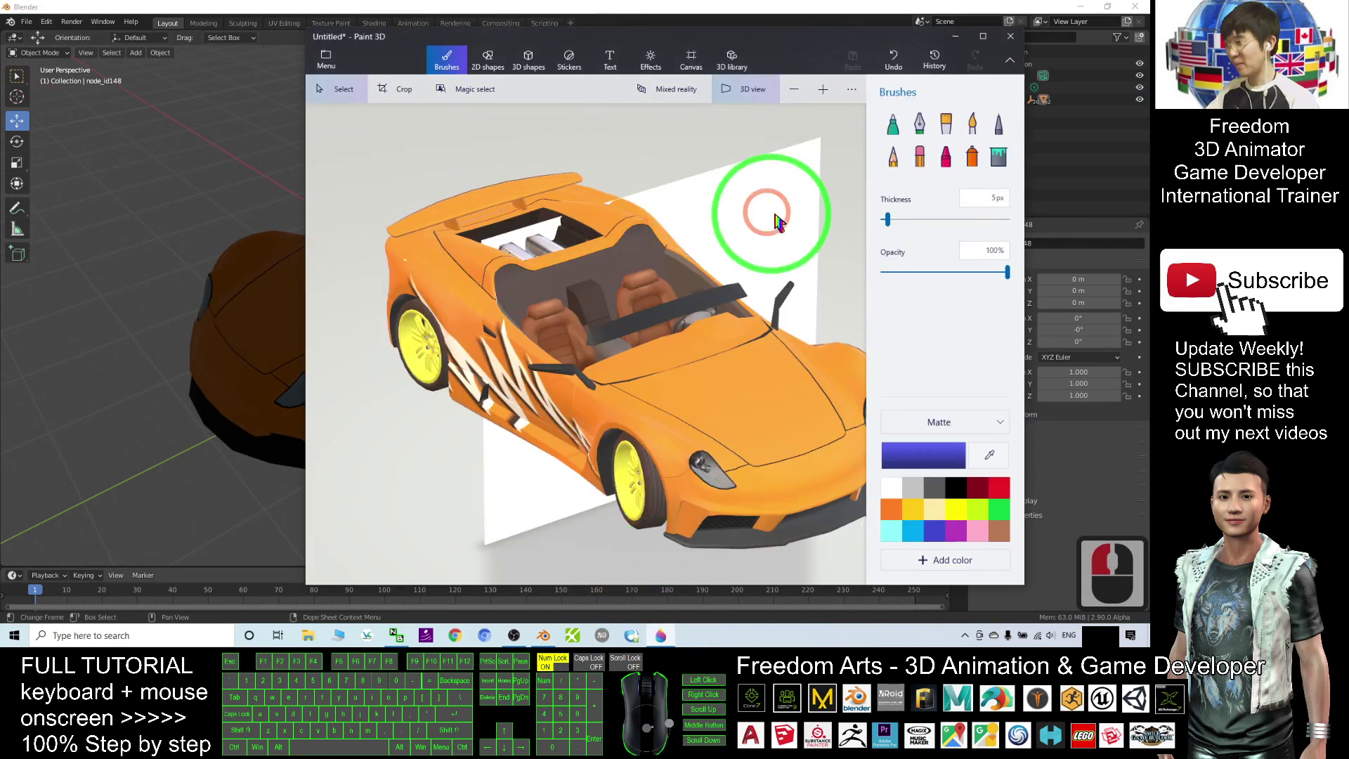
pyautogui.click(733, 60)
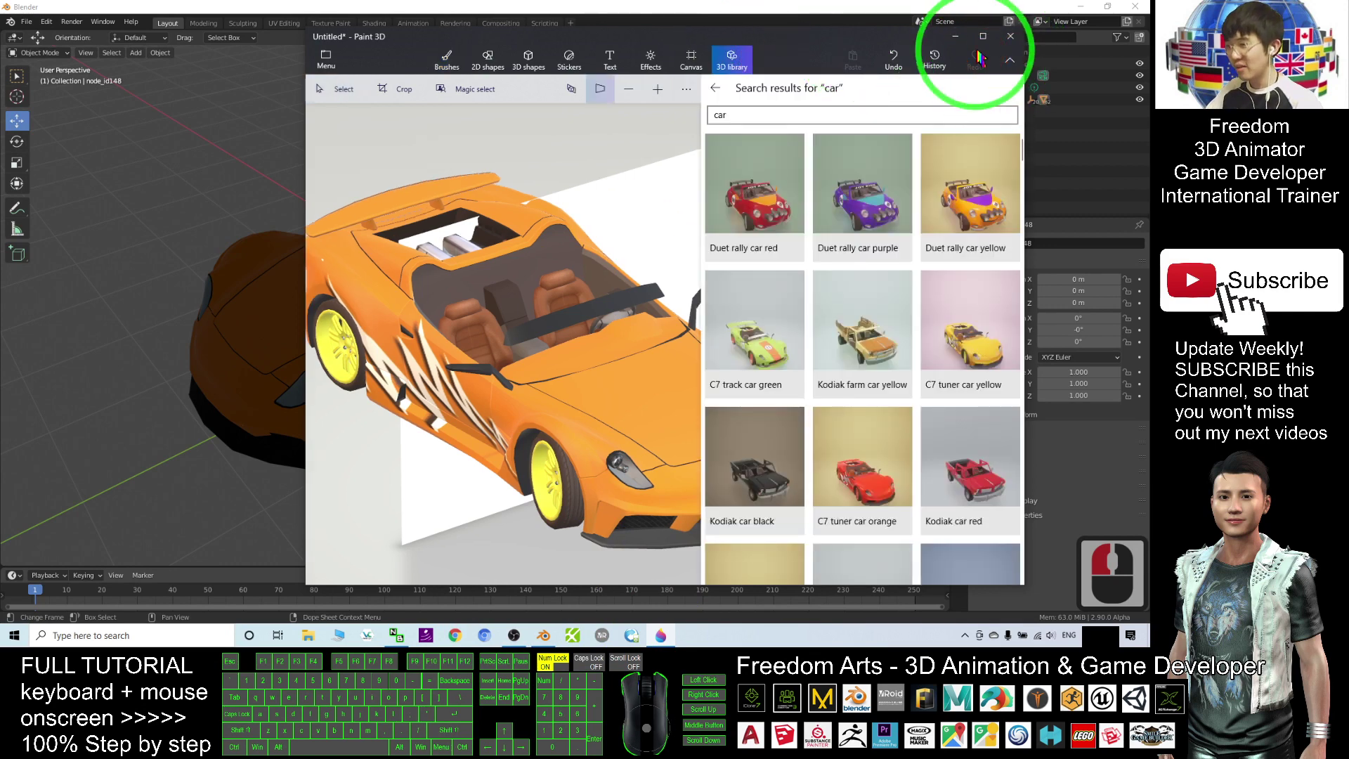
pyautogui.click(982, 36)
pyautogui.click(1005, 211)
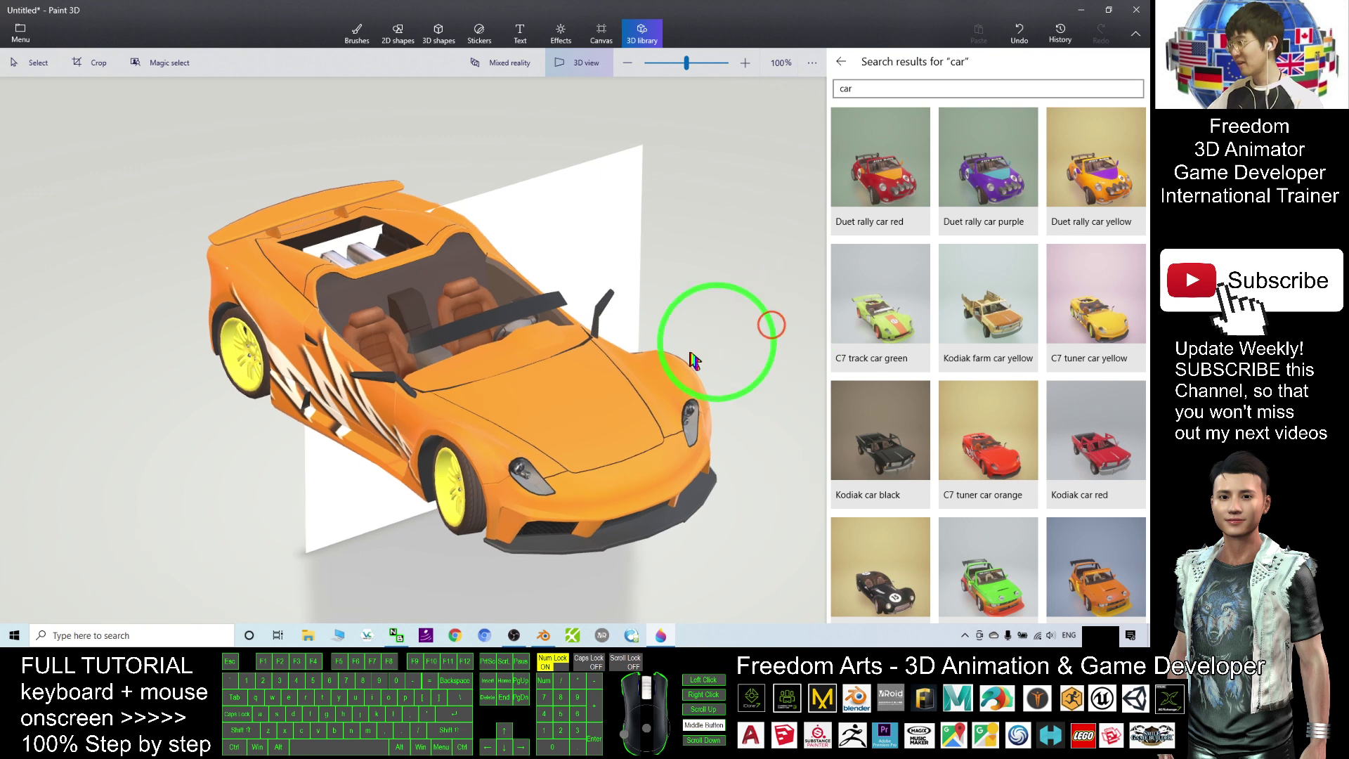
pyautogui.moveTo(768, 325); pyautogui.dragTo(692, 338, button='middle')
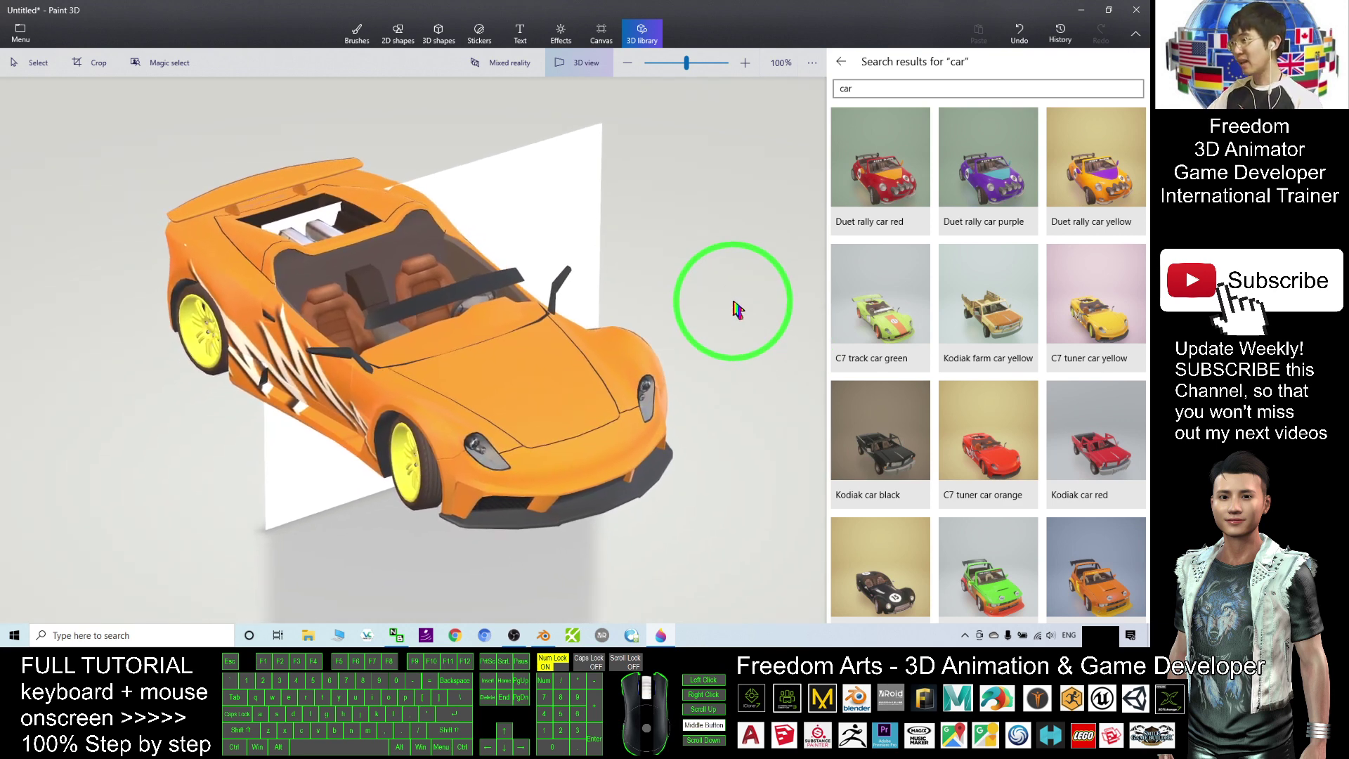